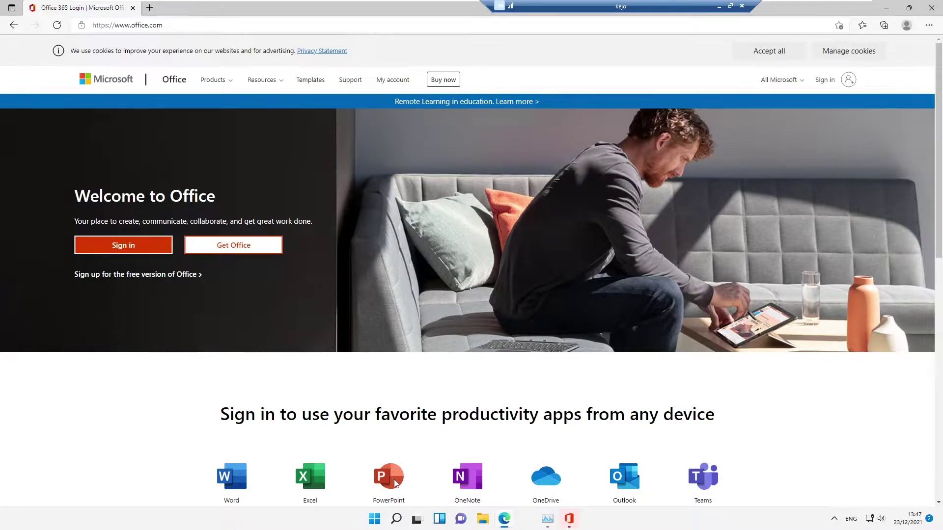
Start signing in to Office and pick the saved work account e-mail
click(116, 248)
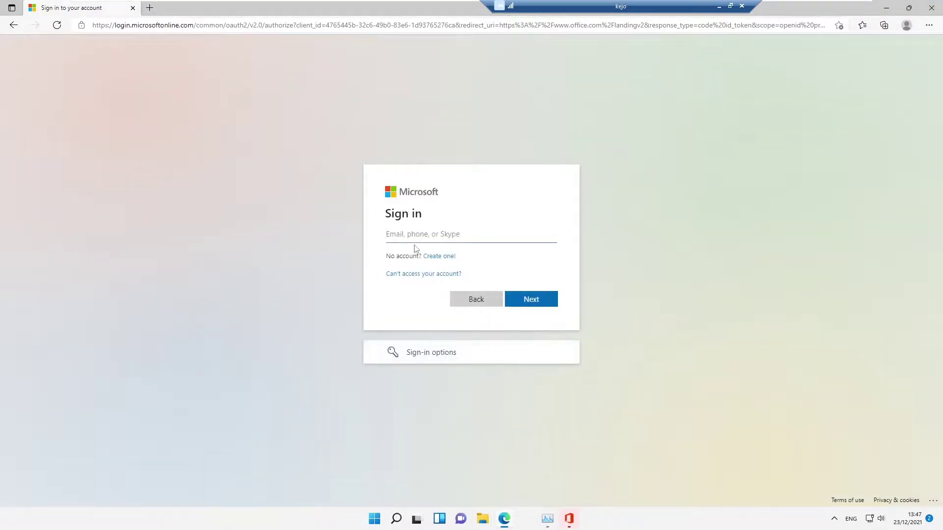
click(411, 230)
text(kelvin)
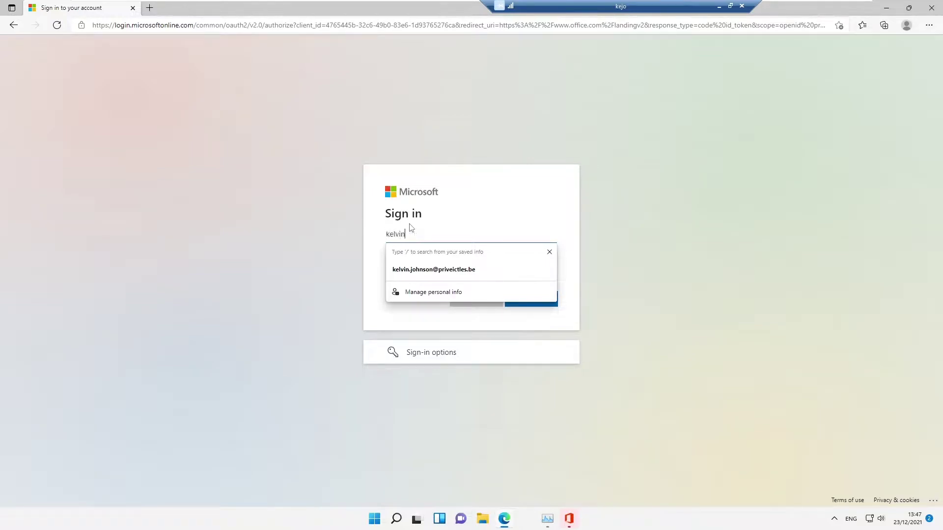
click(433, 269)
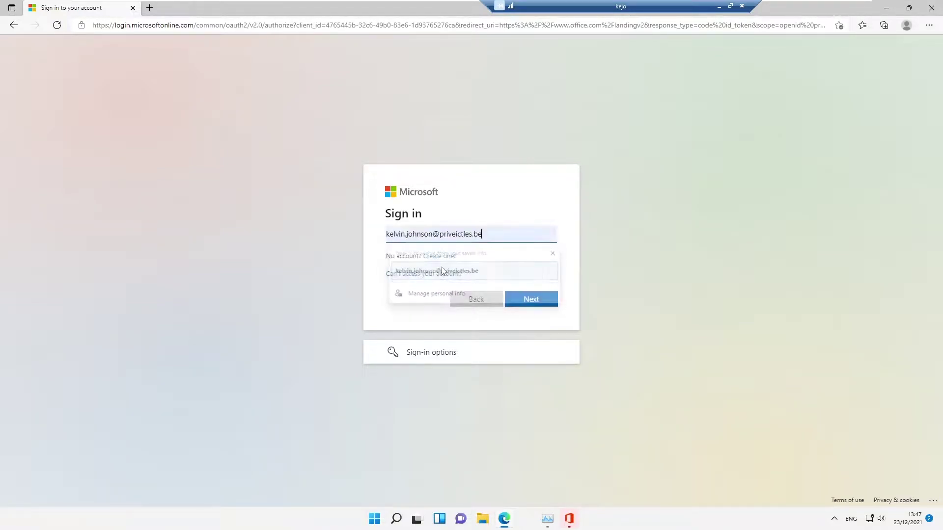
click(527, 301)
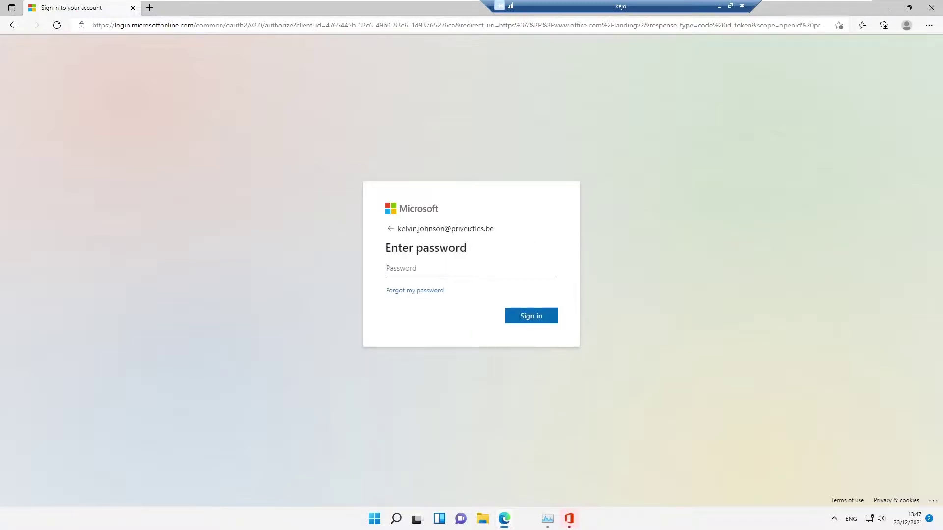
Enter the account password, let Edge save it, and choose to stay signed in
text(•)
key(Return)
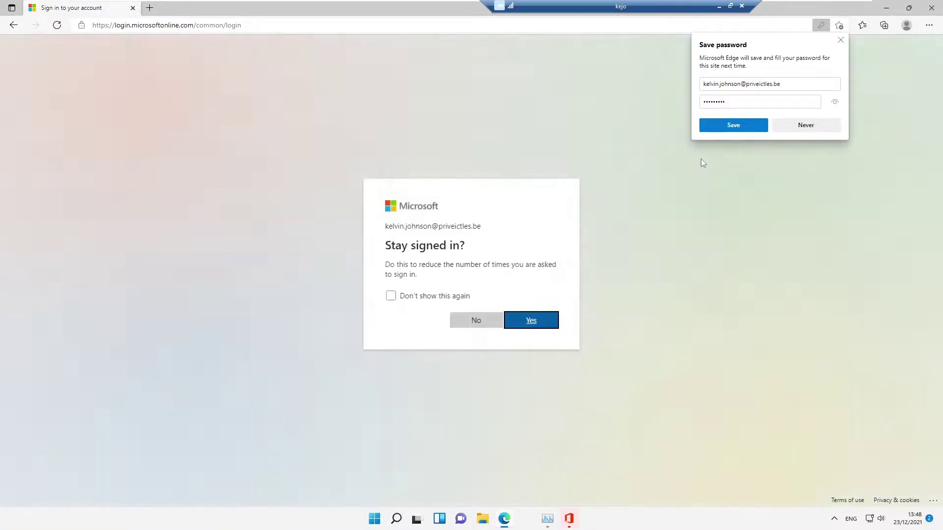
click(735, 130)
click(530, 322)
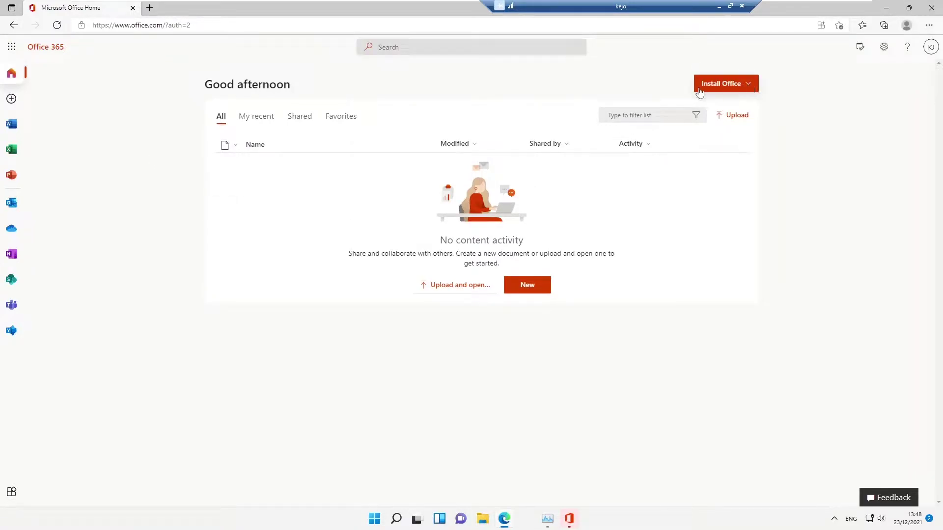
Choose Other install options from the Install Office menu to reach the My account page
click(747, 87)
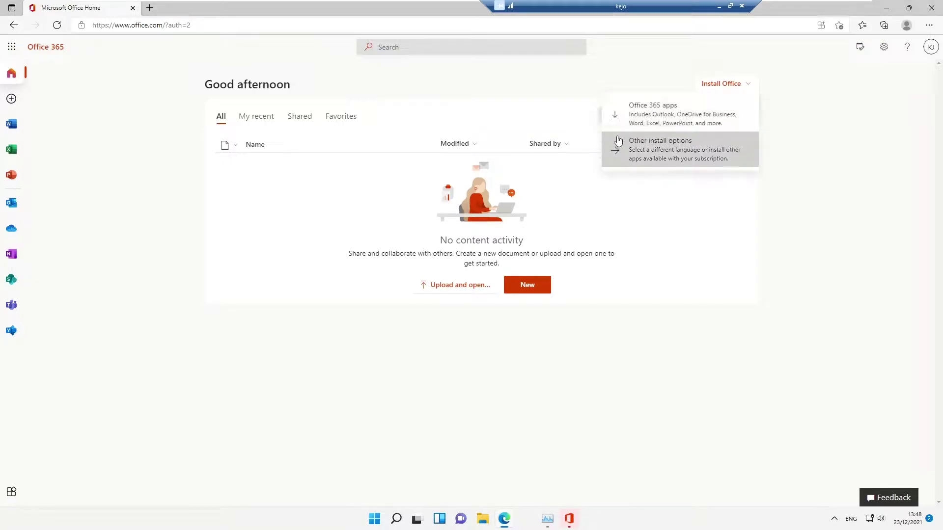
click(641, 155)
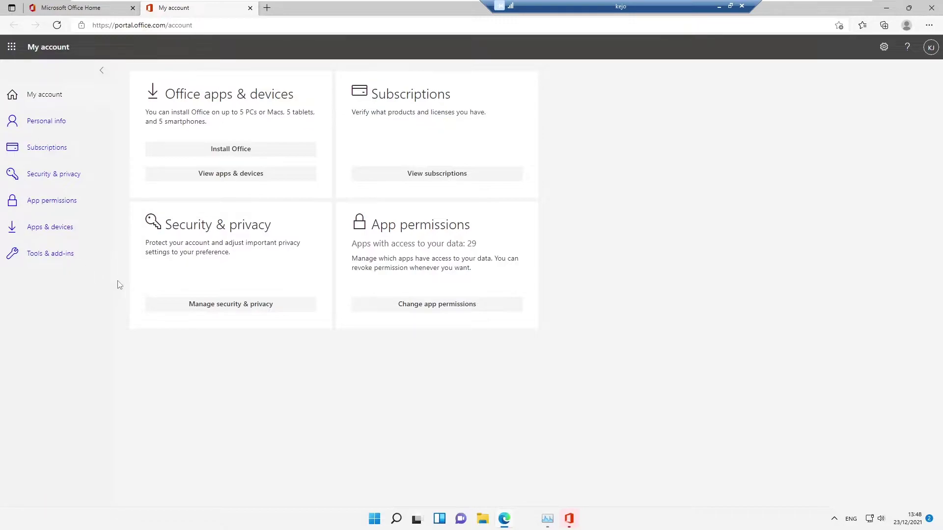
On Apps & devices, check the Office version and language lists, keeping 64-bit and English (United States)
click(237, 177)
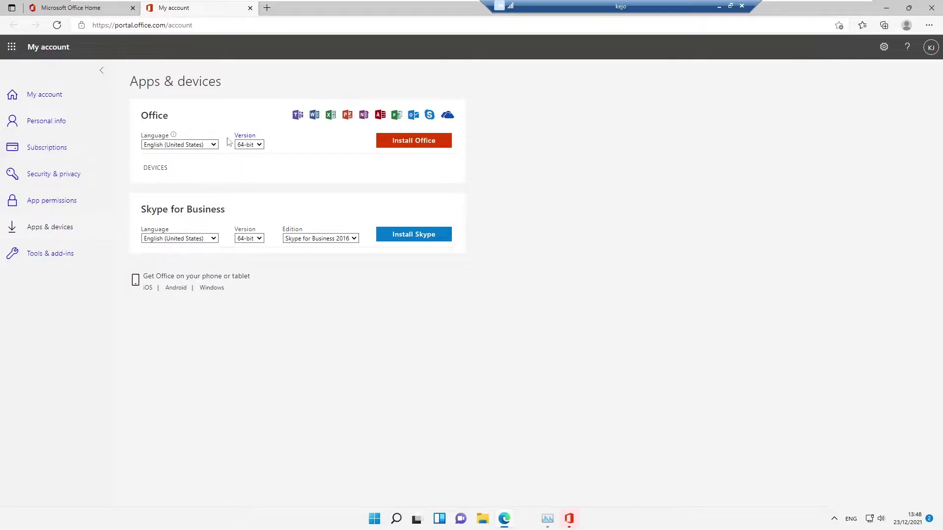
click(259, 144)
click(284, 149)
click(213, 145)
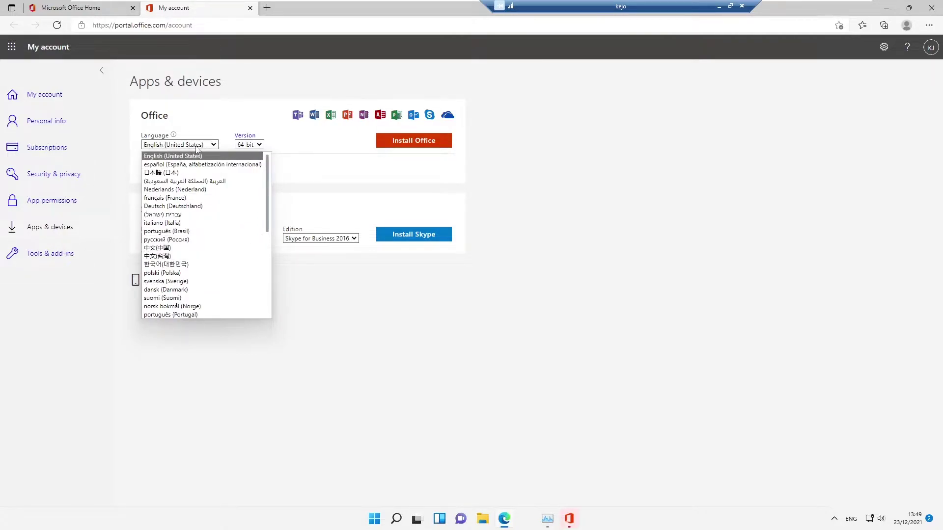
click(300, 143)
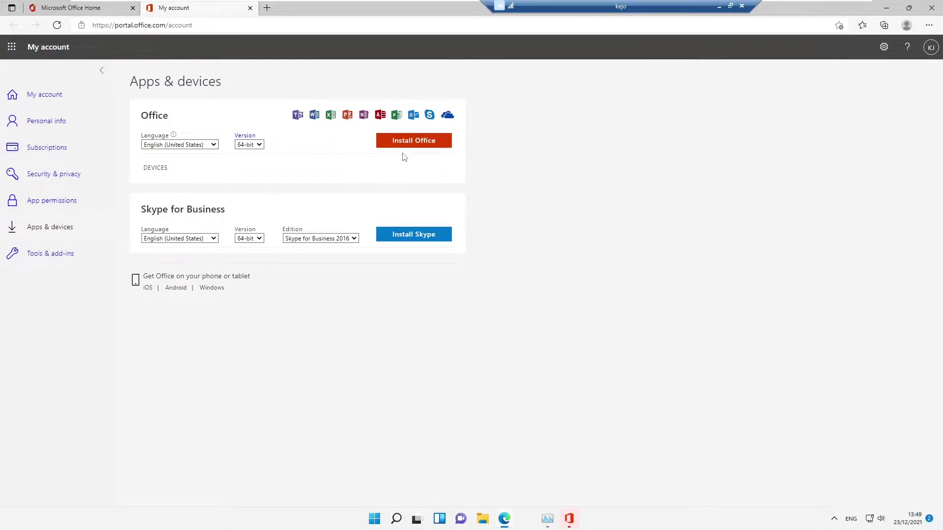
Download OfficeSetup.exe and show it in the Downloads folder
click(419, 145)
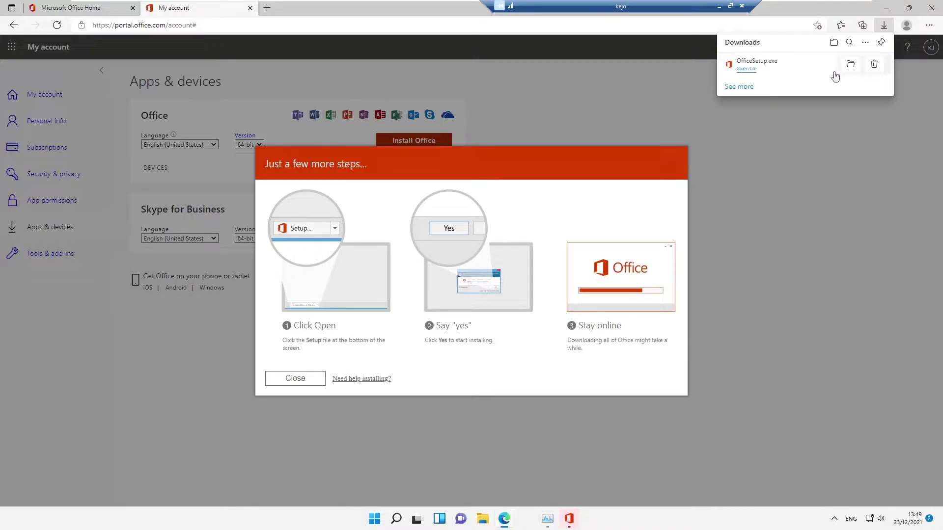
click(851, 66)
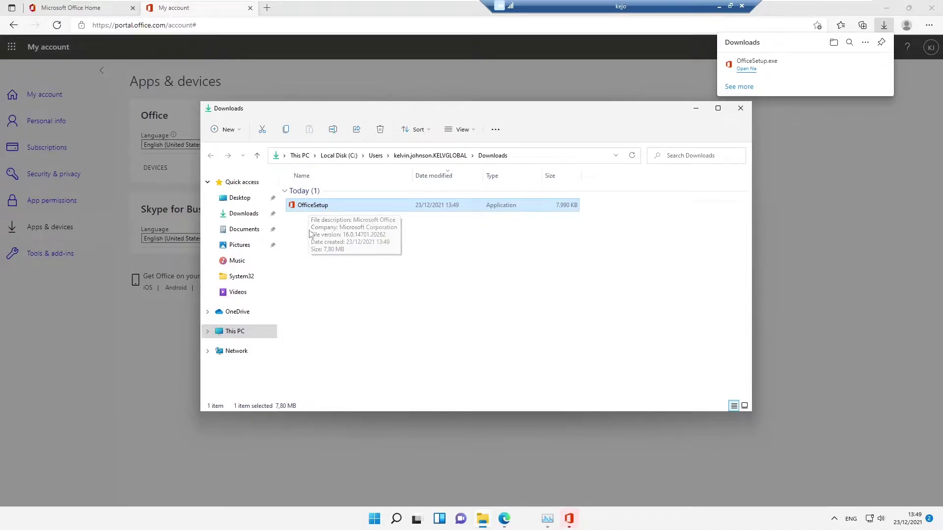
Run OfficeSetup with administrator approval, then go back to the Office home tab
double_click(310, 207)
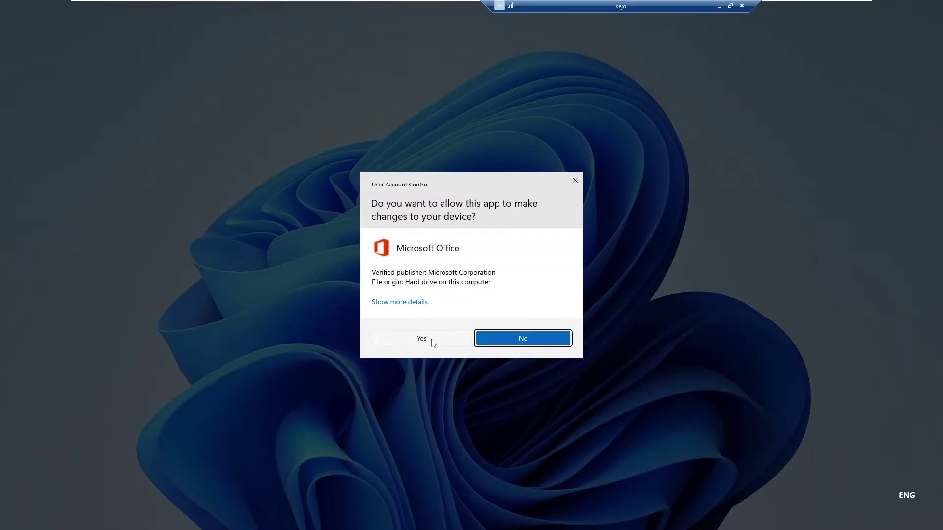
click(432, 339)
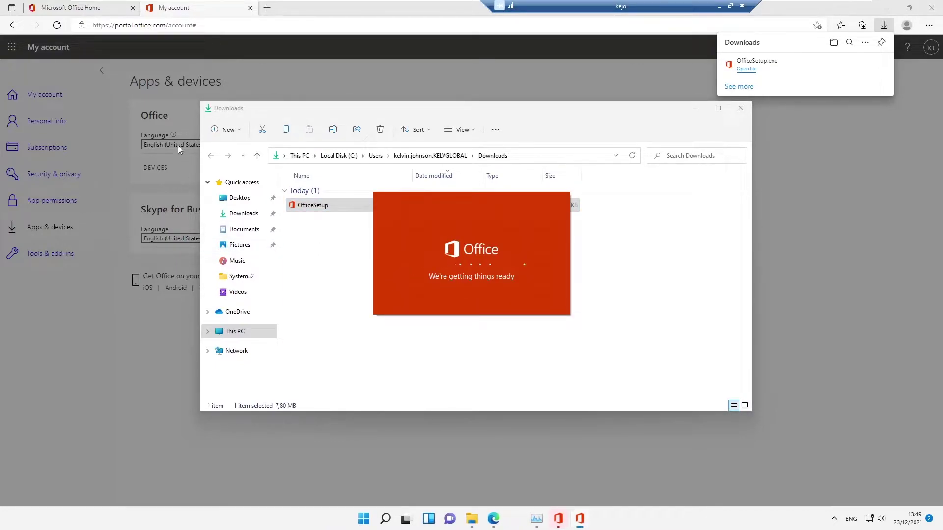
click(219, 78)
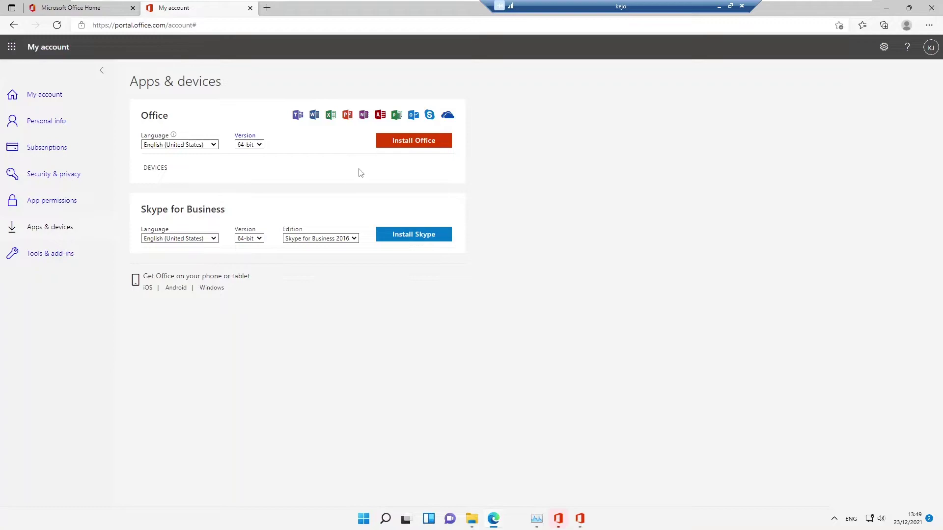
click(579, 519)
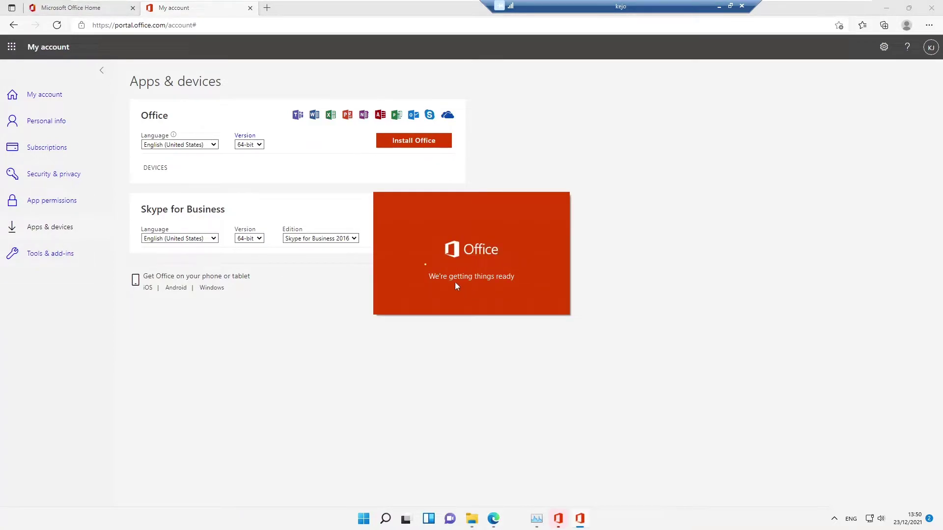
click(87, 8)
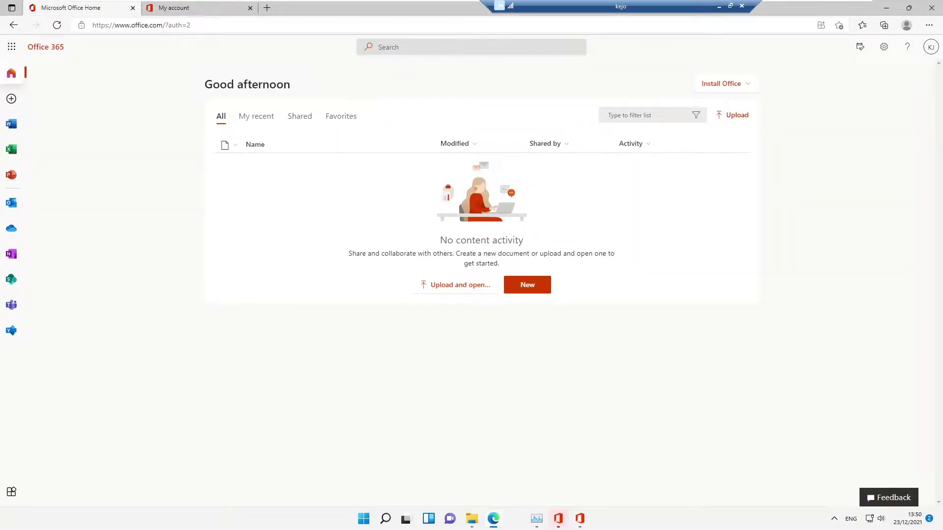
click(10, 48)
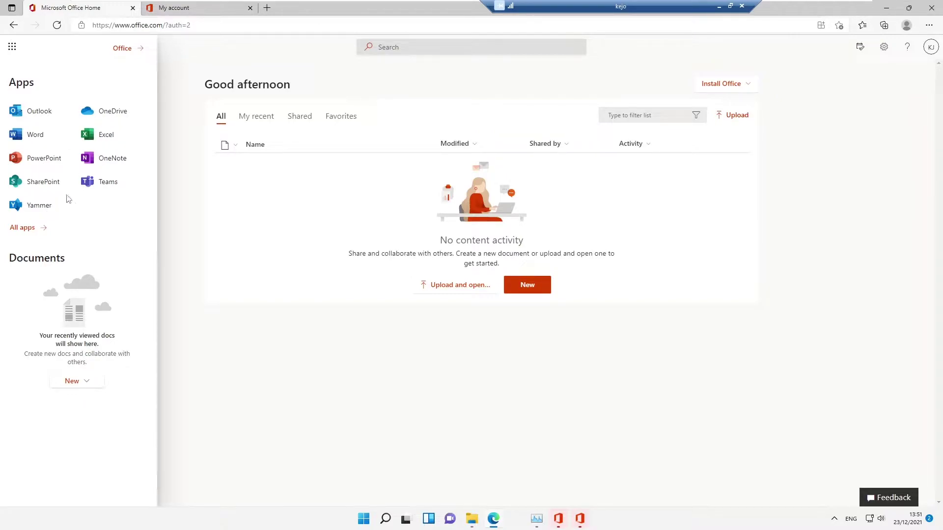
click(28, 231)
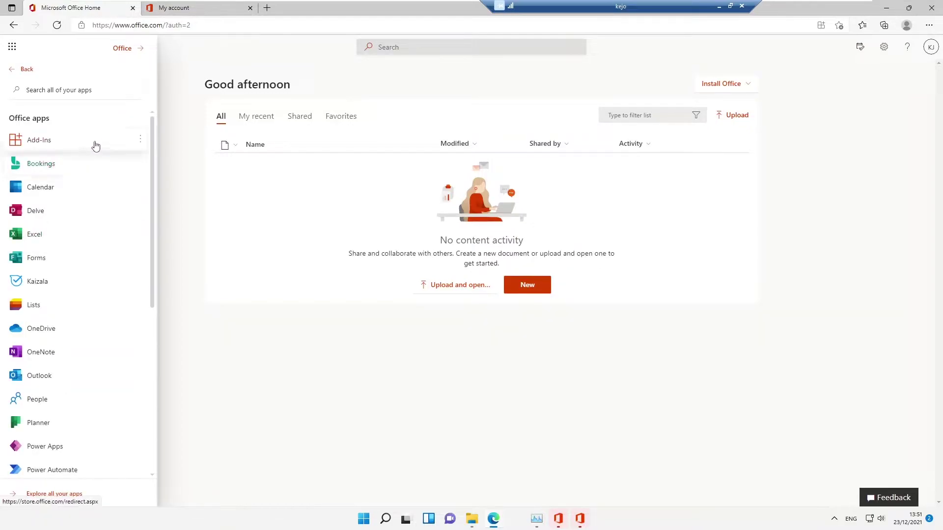
scroll(94, 152, down, 5)
scroll(93, 160, down, 2)
scroll(92, 226, up, 1)
scroll(95, 201, up, 6)
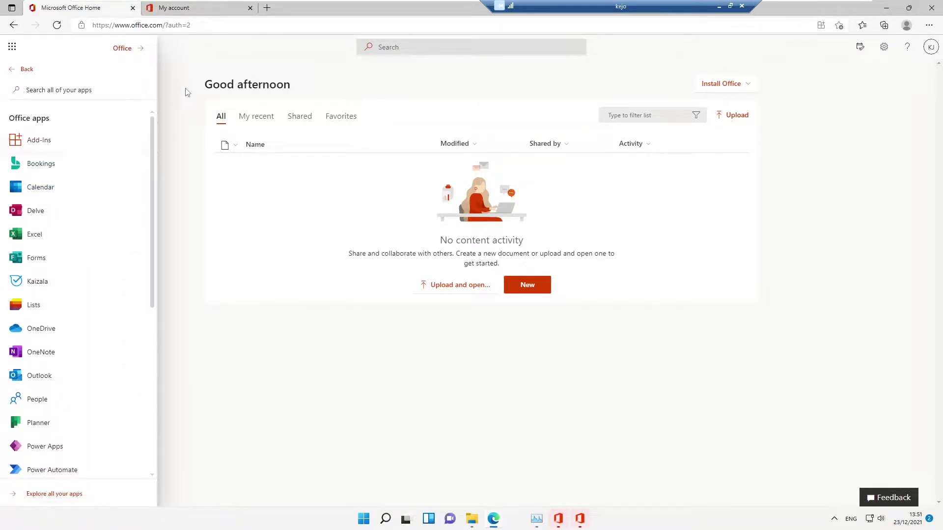
click(207, 69)
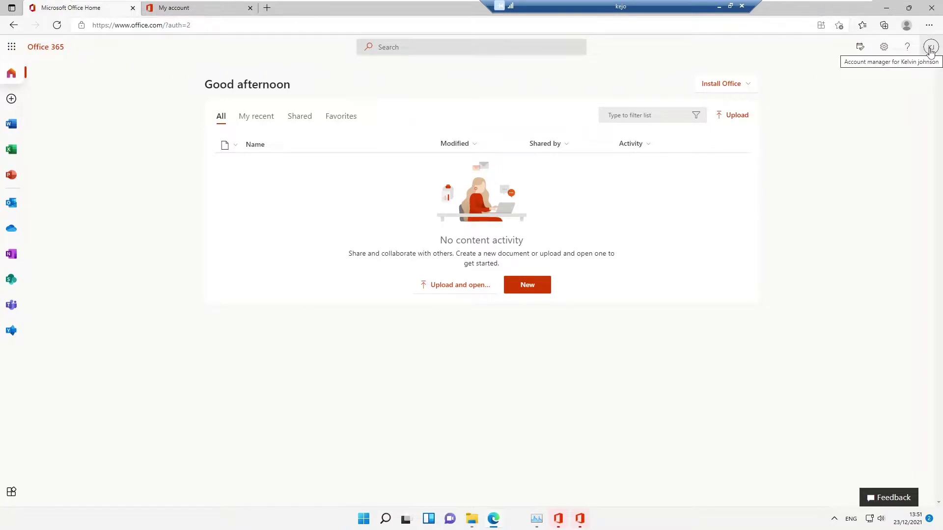
From the KJ account menu, open View account and My Office profile in new tabs
click(931, 48)
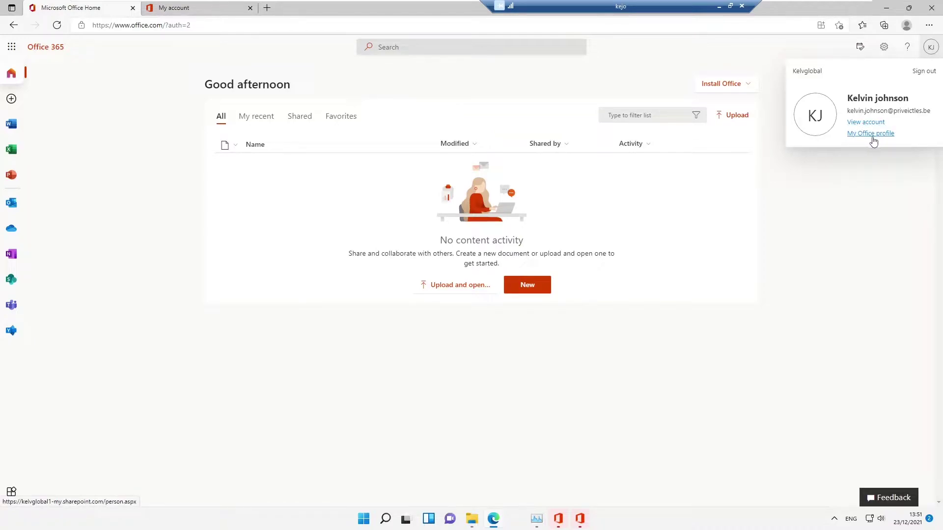
click(867, 126)
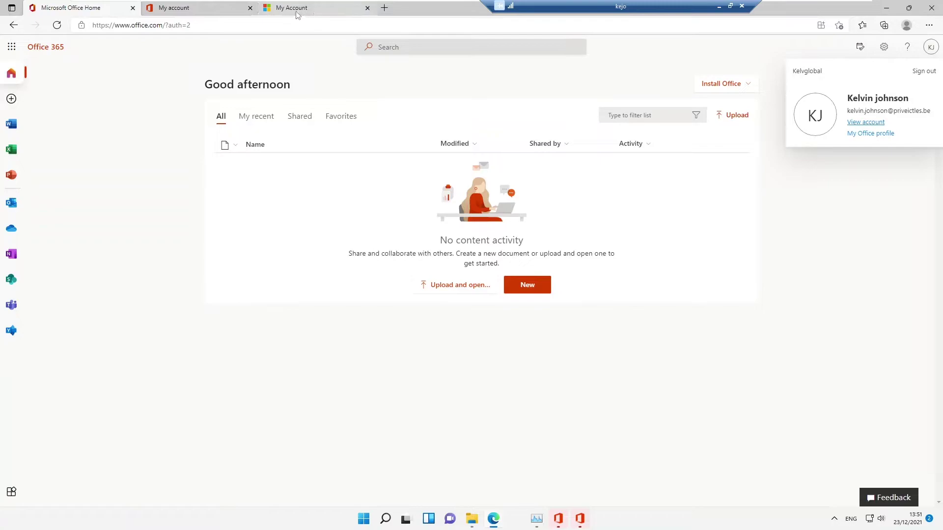
click(867, 138)
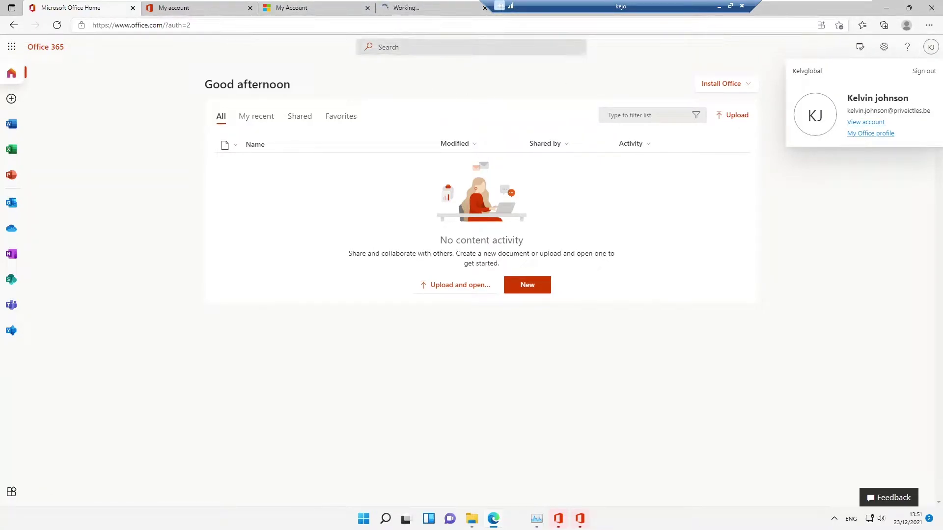
Review the My Account overview cards, then check the Office installer's status
click(304, 9)
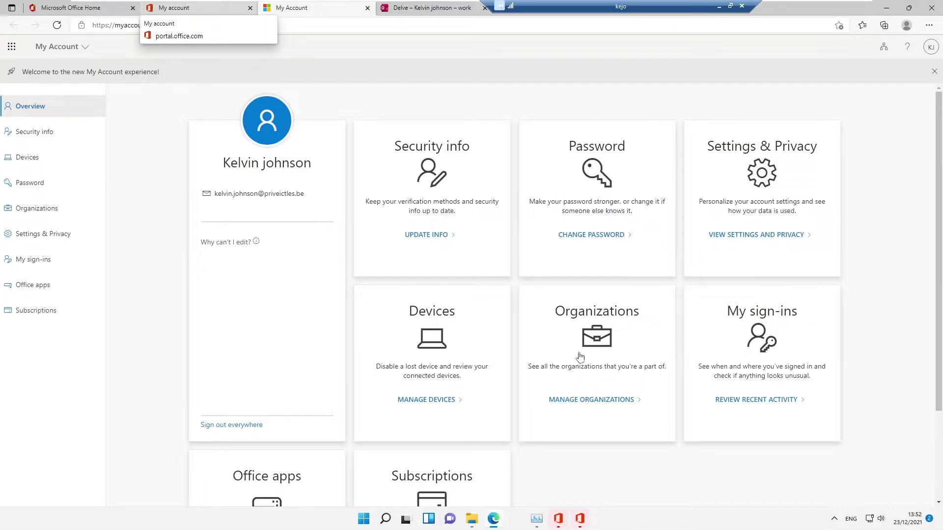
scroll(938, 369, down, 2)
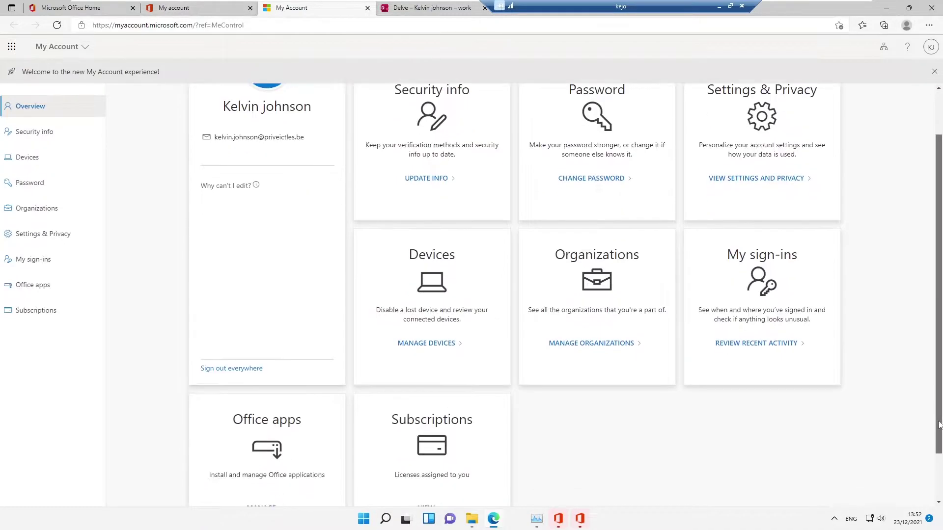
click(579, 519)
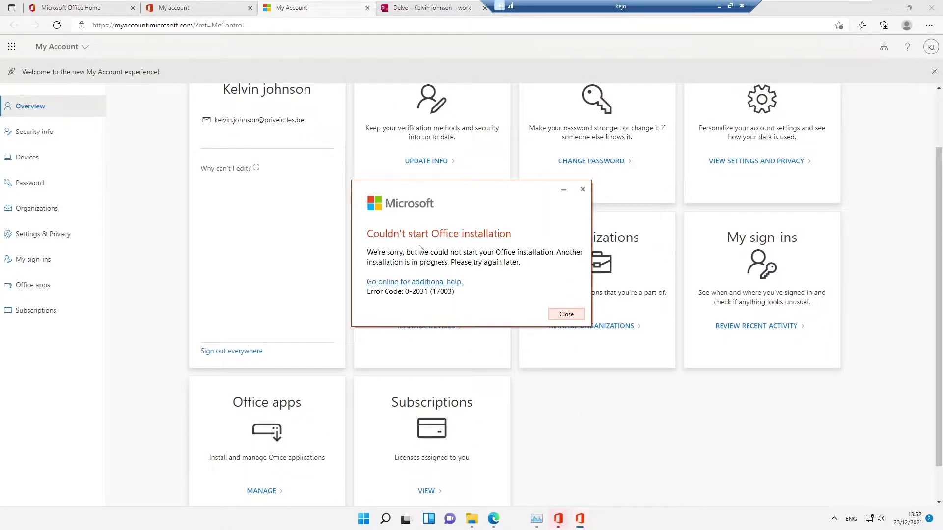
Dismiss the install-error and uninstall messages, then relaunch OfficeSetup from Downloads with UAC approval
click(582, 190)
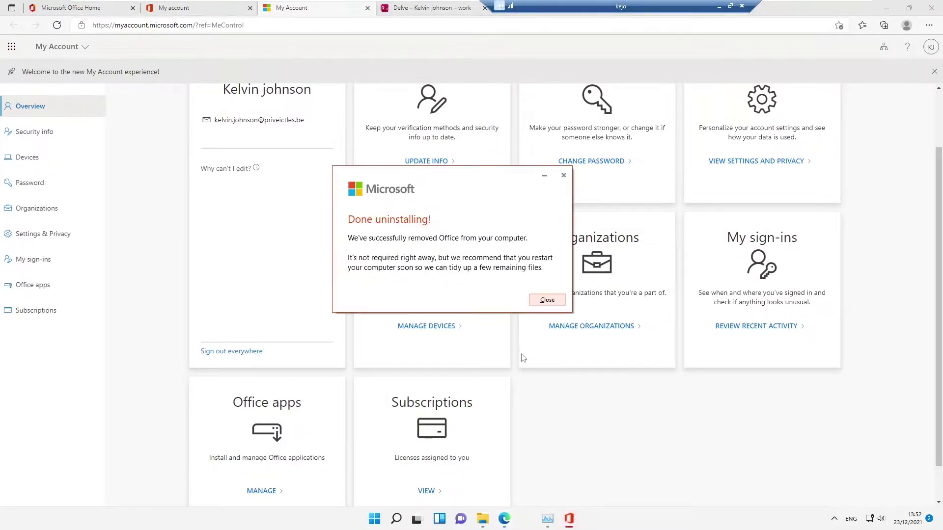
click(546, 299)
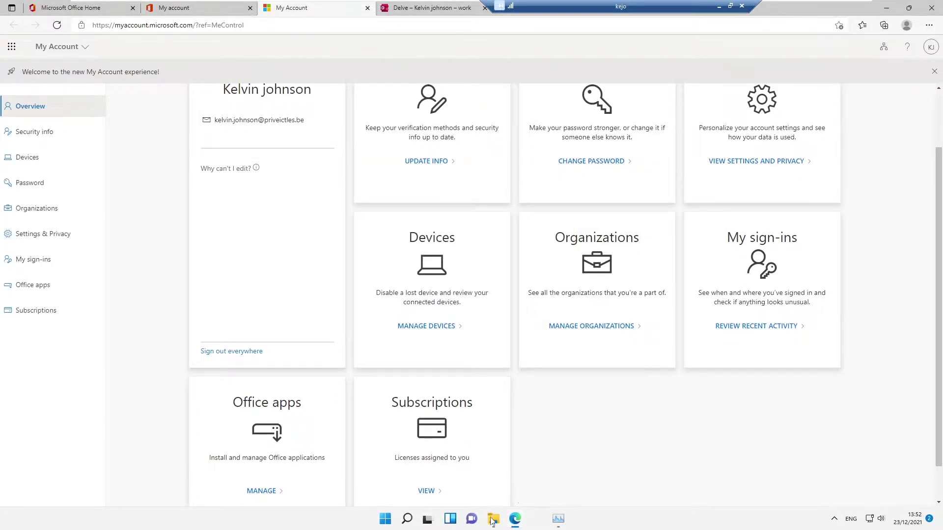
click(492, 519)
double_click(314, 206)
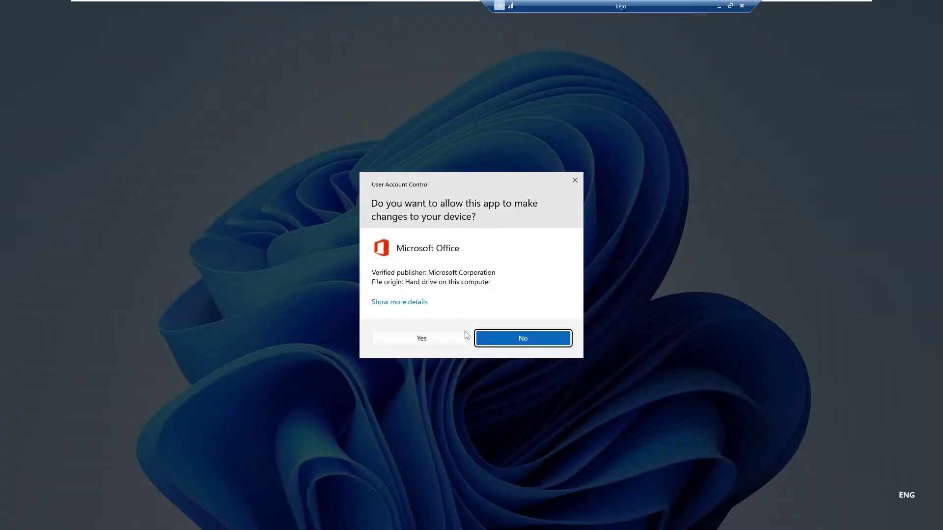
click(446, 338)
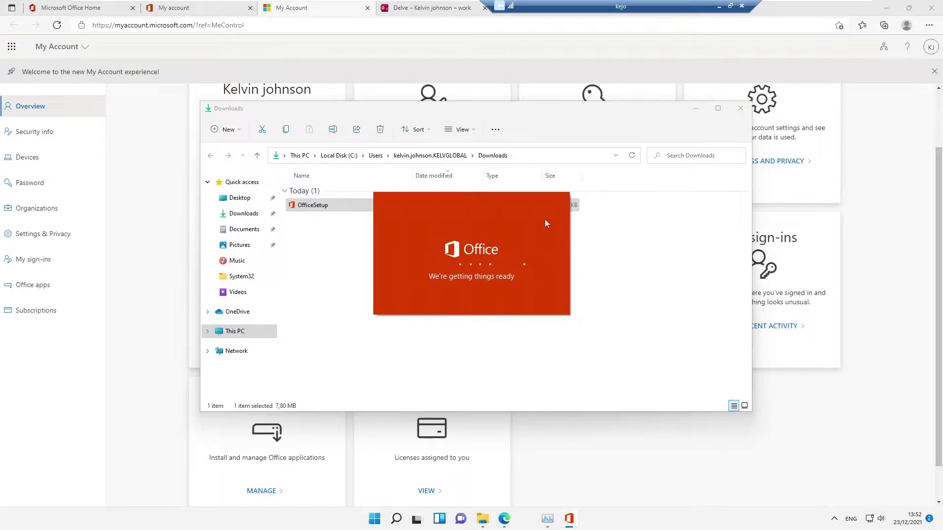
Open Security info and verify identity using the code texted to the account's phone
click(153, 174)
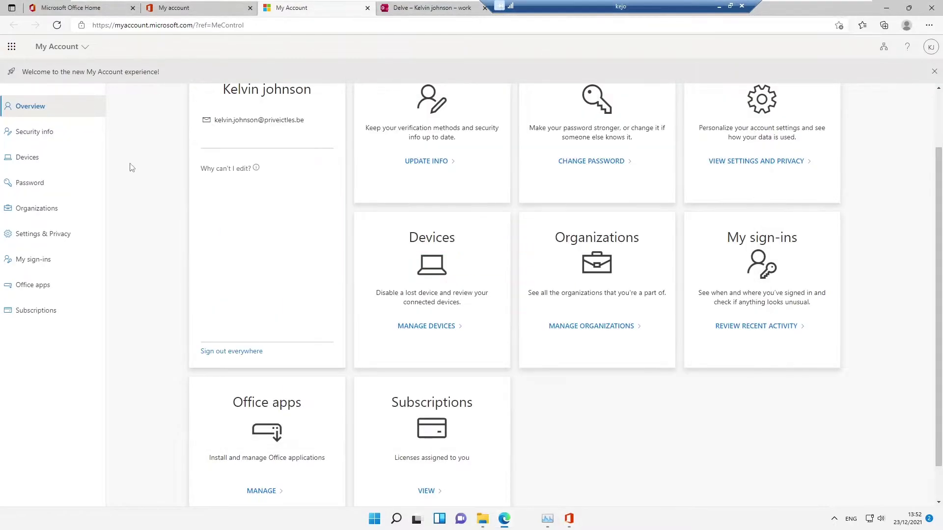
click(34, 135)
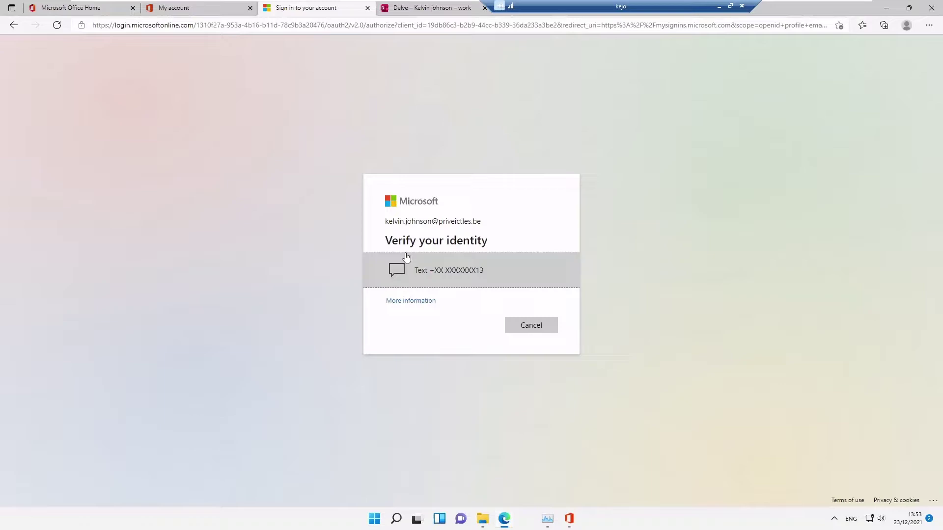
click(448, 271)
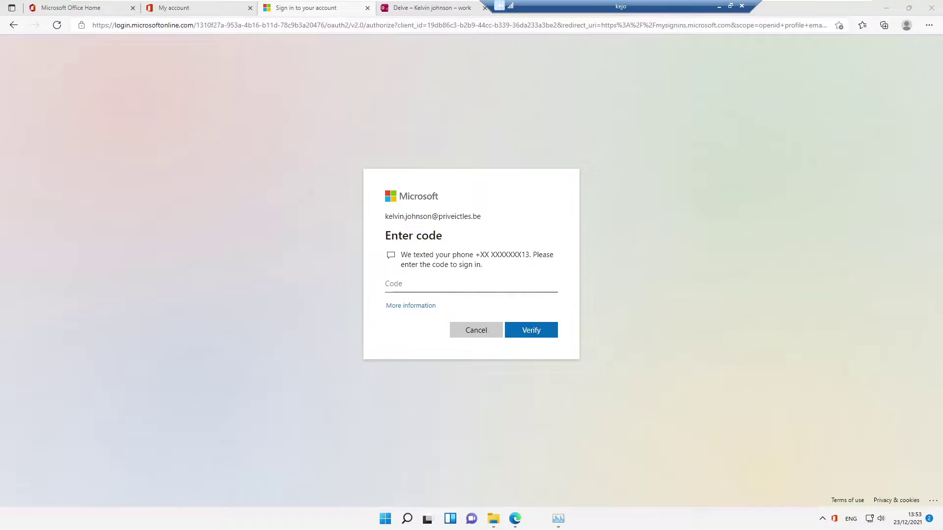
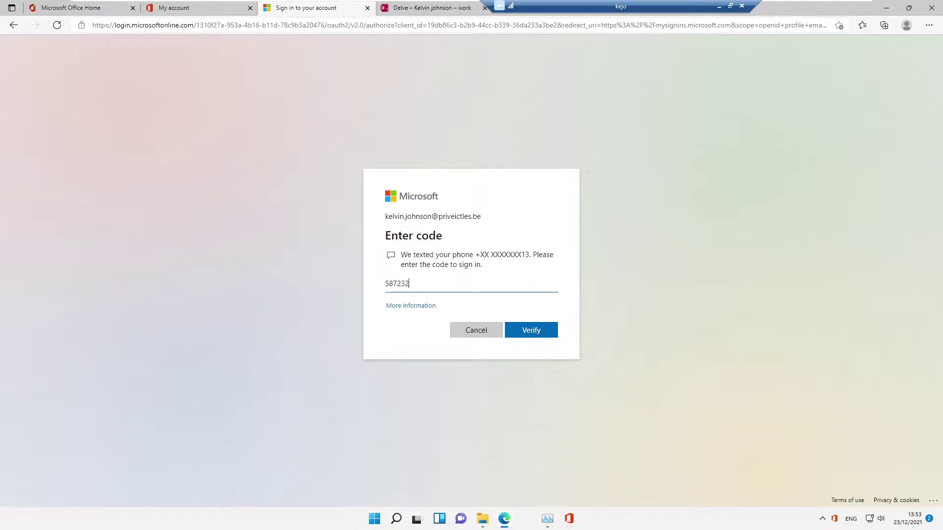
click(540, 330)
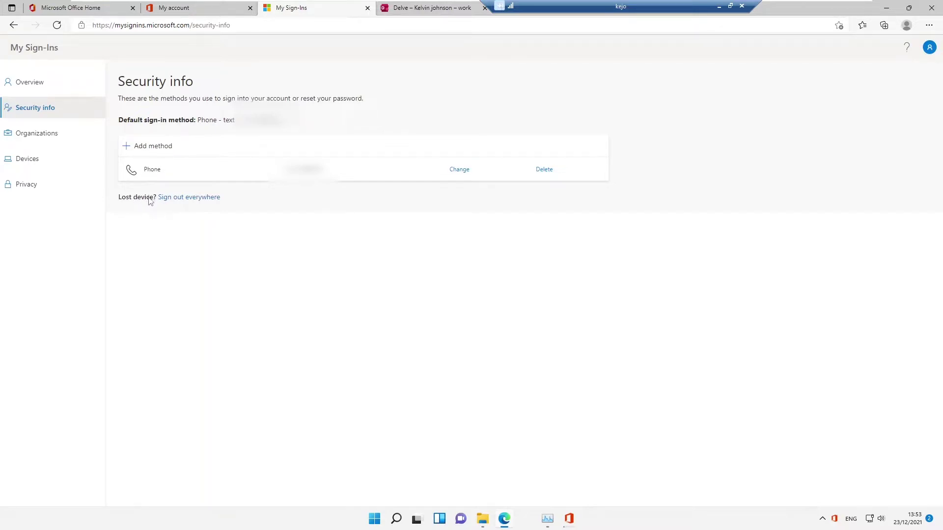
Review the Security info page showing Phone - text as the default sign-in method
mouse_move(185, 199)
Check the account's Organizations, then view the My sign-ins recent activity from Antwerpen, BE
click(56, 135)
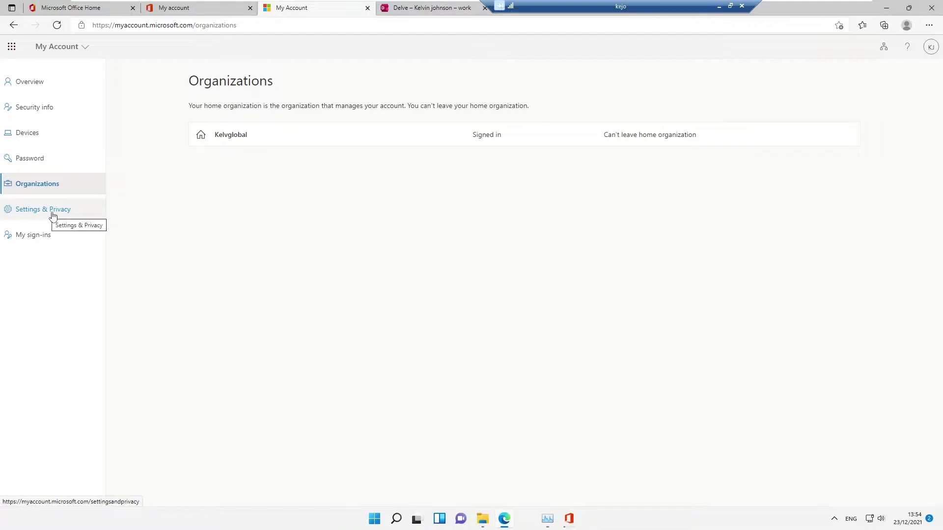
click(35, 238)
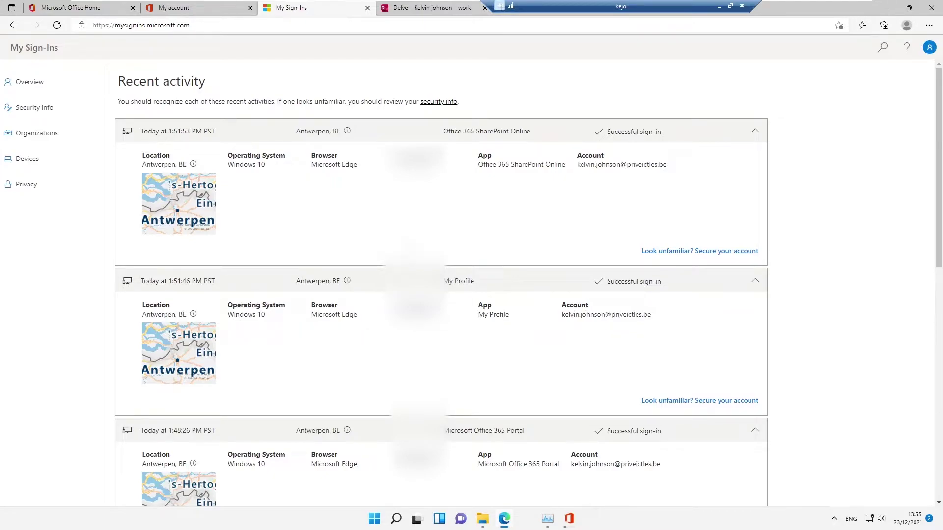
scroll(475, 280, down, 10)
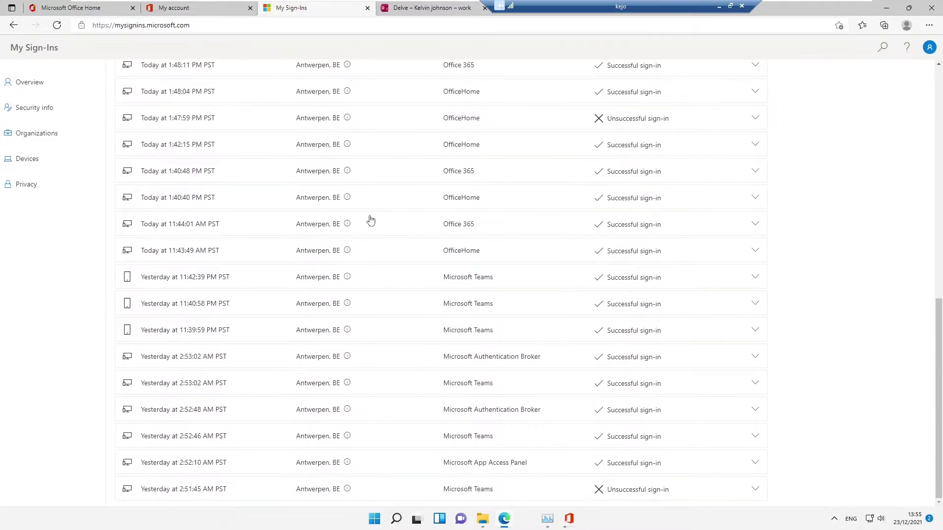
scroll(371, 220, up, 3)
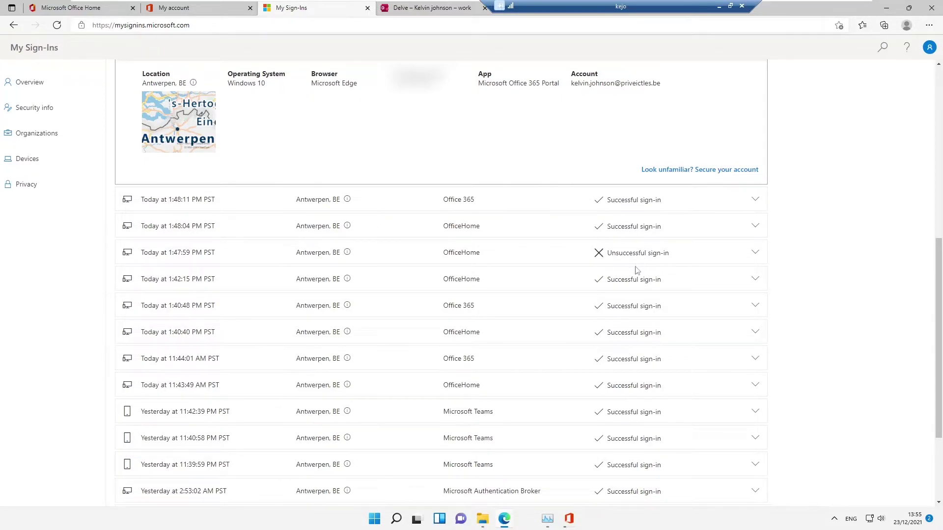
scroll(636, 270, down, 3)
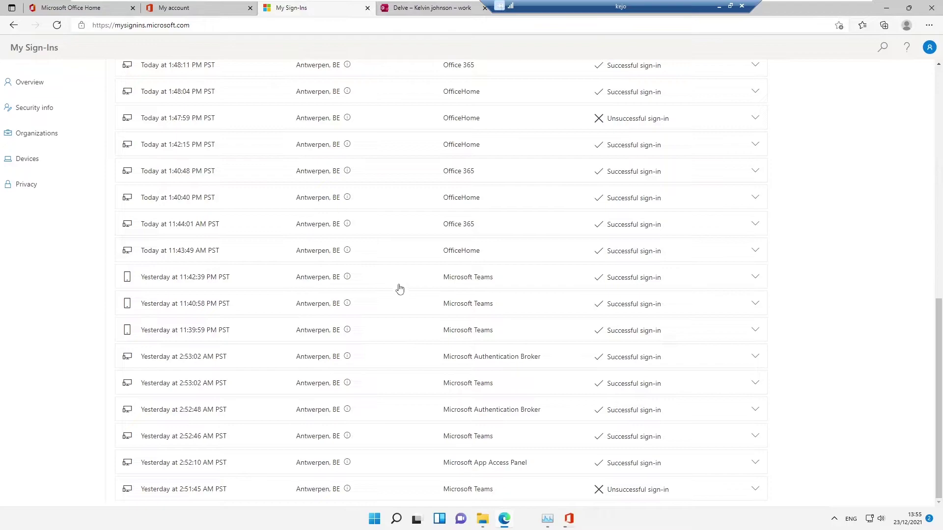
scroll(385, 273, up, 1)
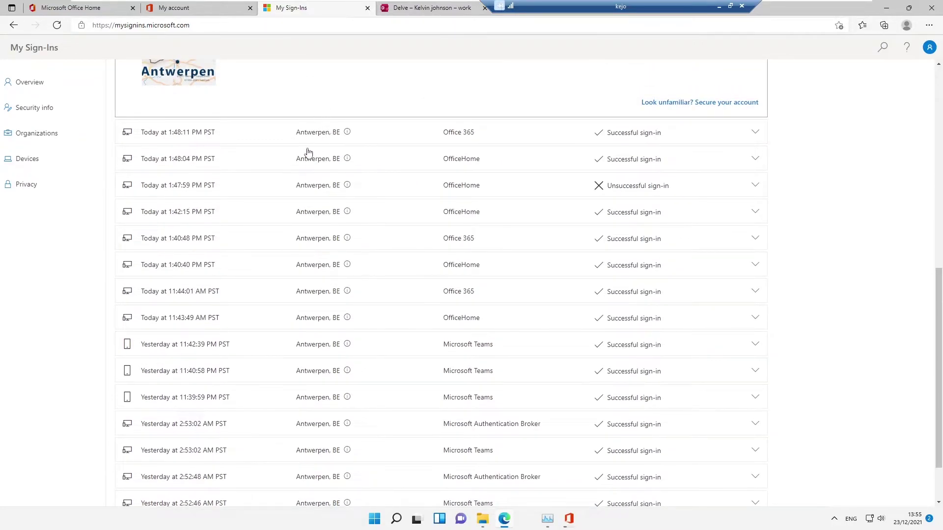
scroll(333, 256, down, 1)
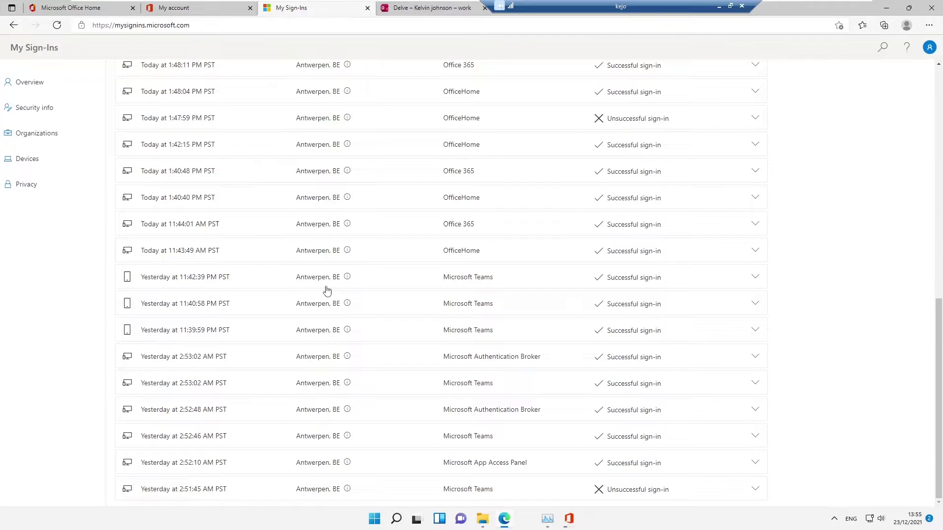
scroll(319, 221, up, 15)
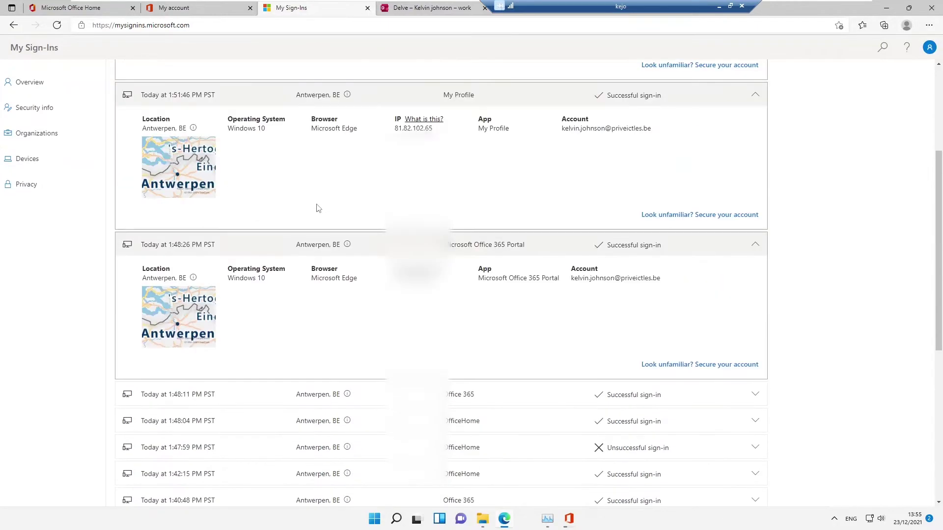
Return from the Office apps and devices page to My Account and open Settings & Privacy
click(190, 8)
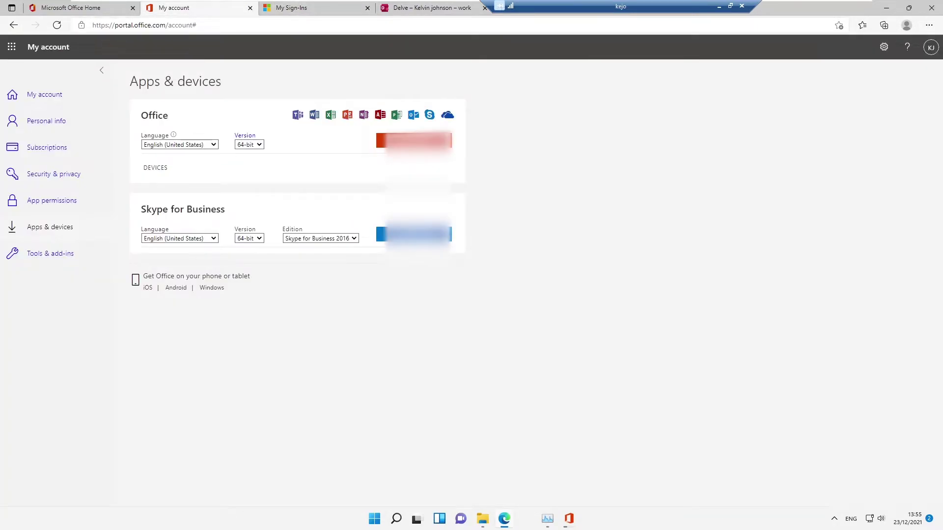
click(288, 12)
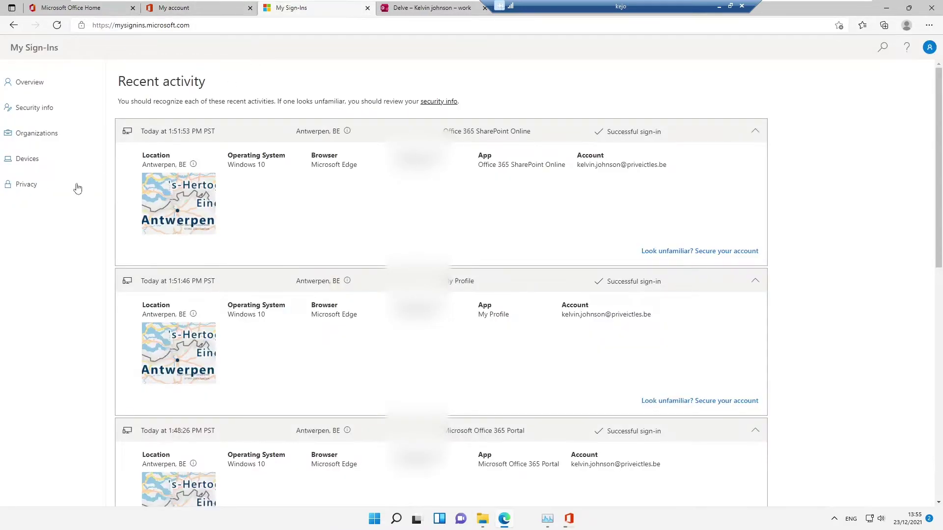
click(13, 25)
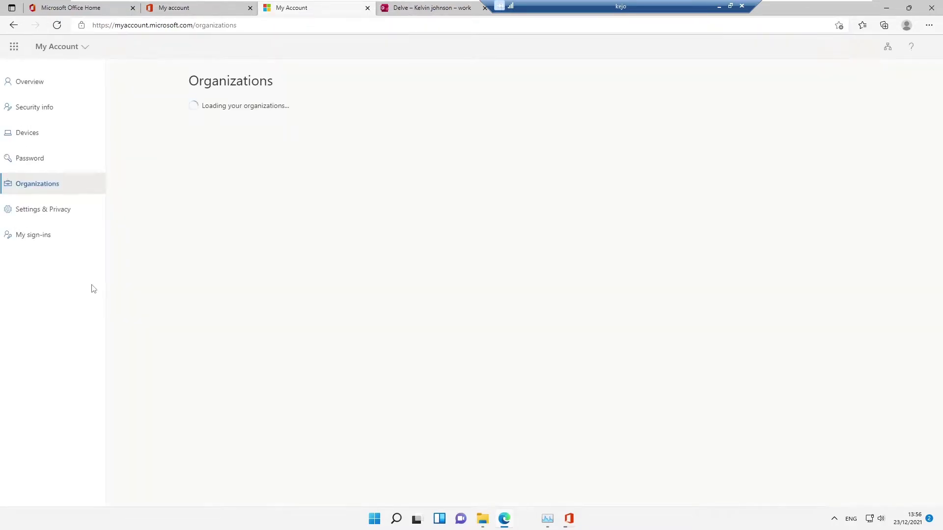
click(51, 218)
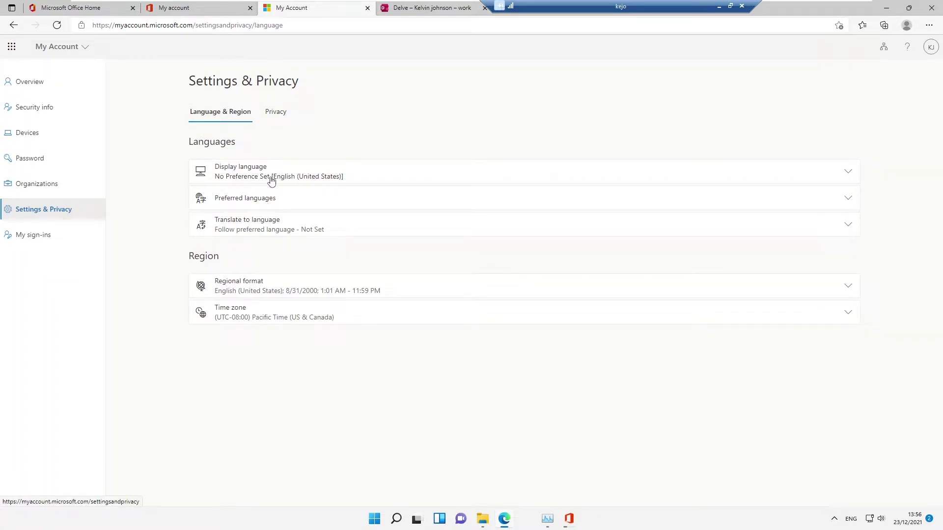
Expand the Display language, Preferred languages and Time zone sections, showing Pacific Time
click(843, 175)
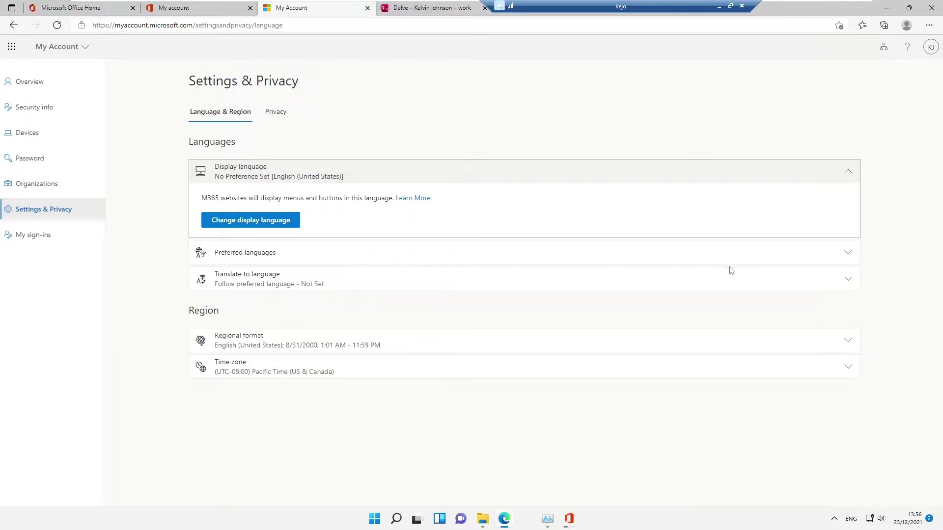
click(845, 255)
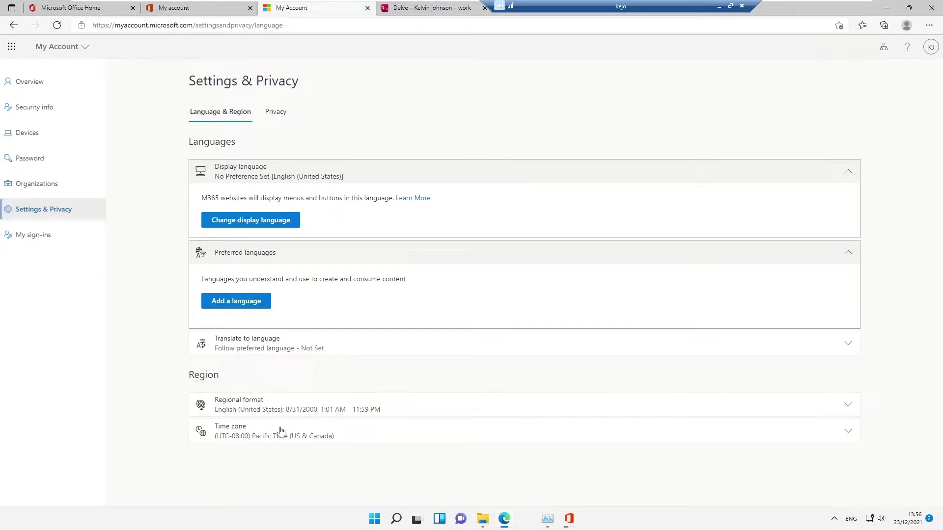
click(844, 435)
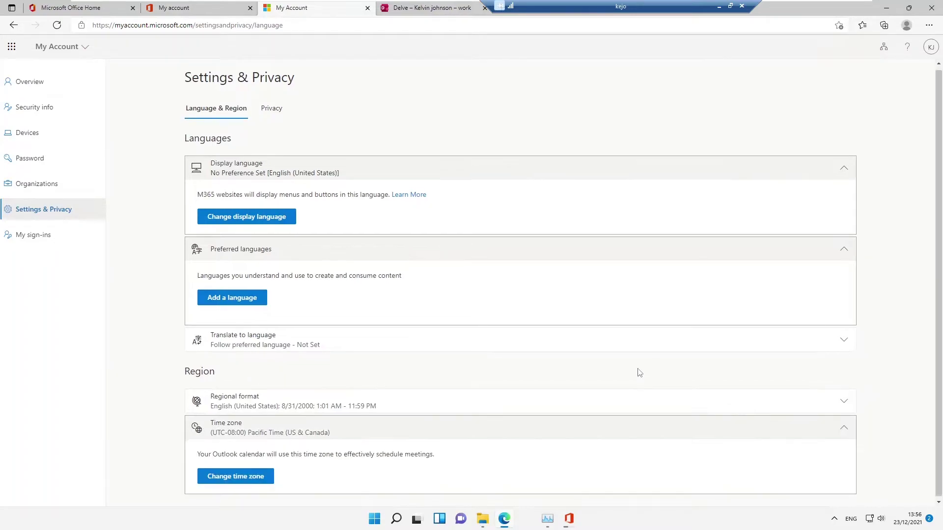
Search 'bru' and set the time zone to (UTC+01:00) Brussels, Copenhagen, Madrid, Paris, then list display languages
click(255, 481)
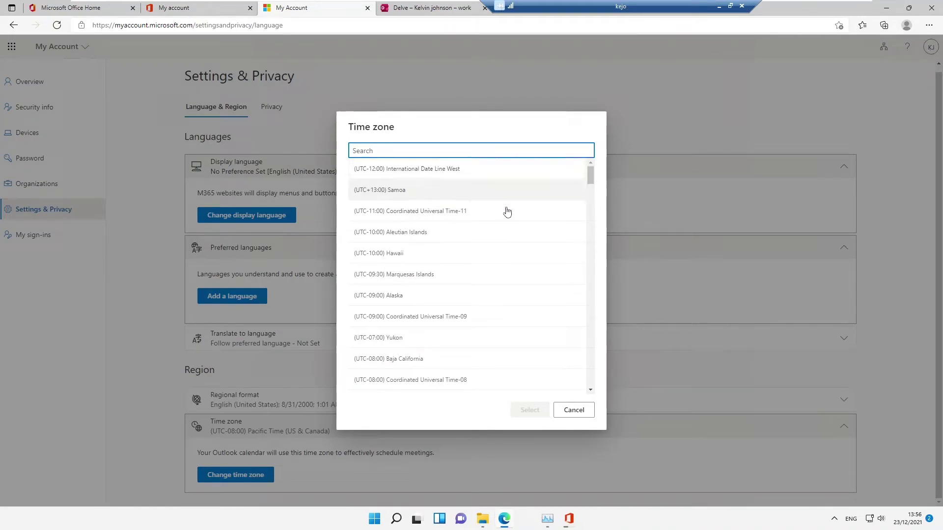
text(belg)
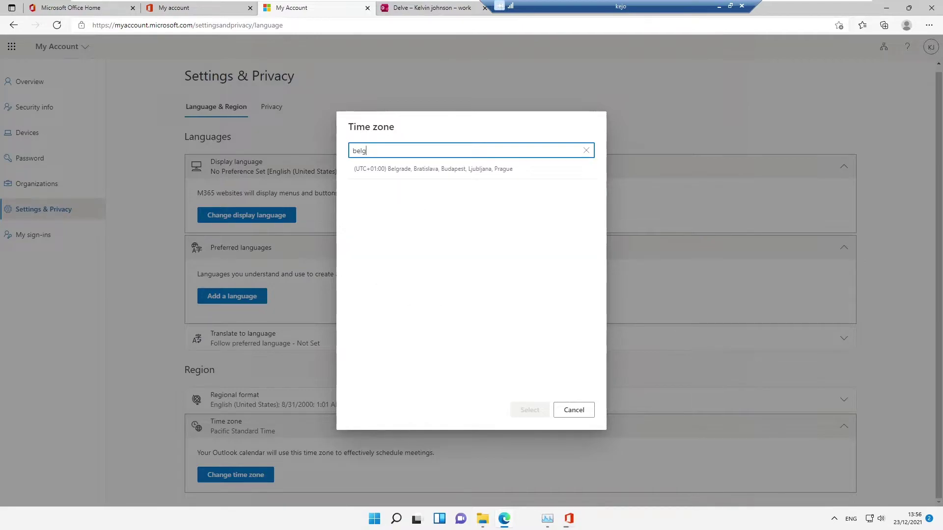
key(BackSpace)
key(BackSpace)
key(BackSpace)
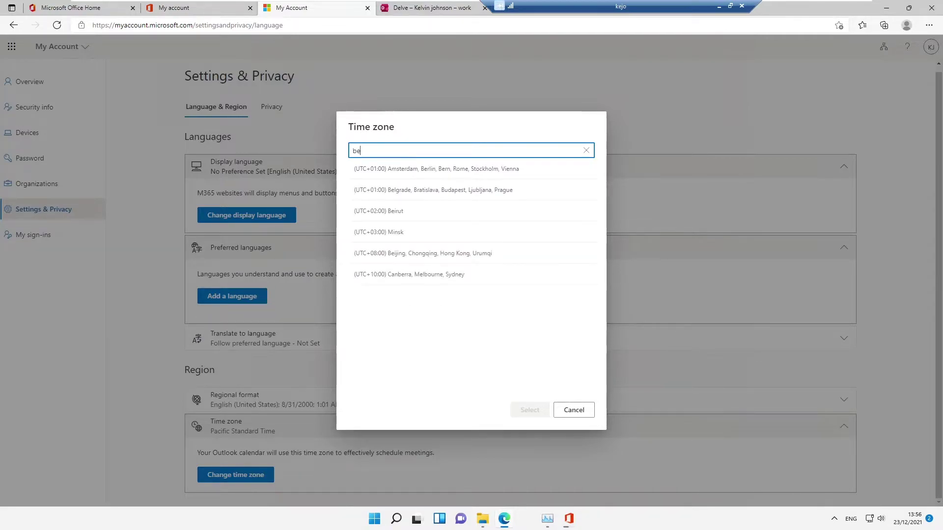
text(ru)
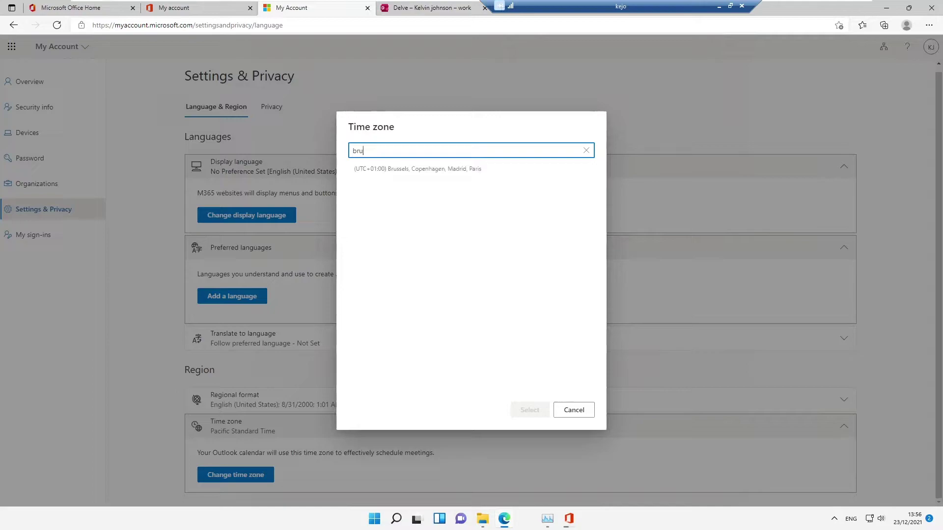
click(430, 170)
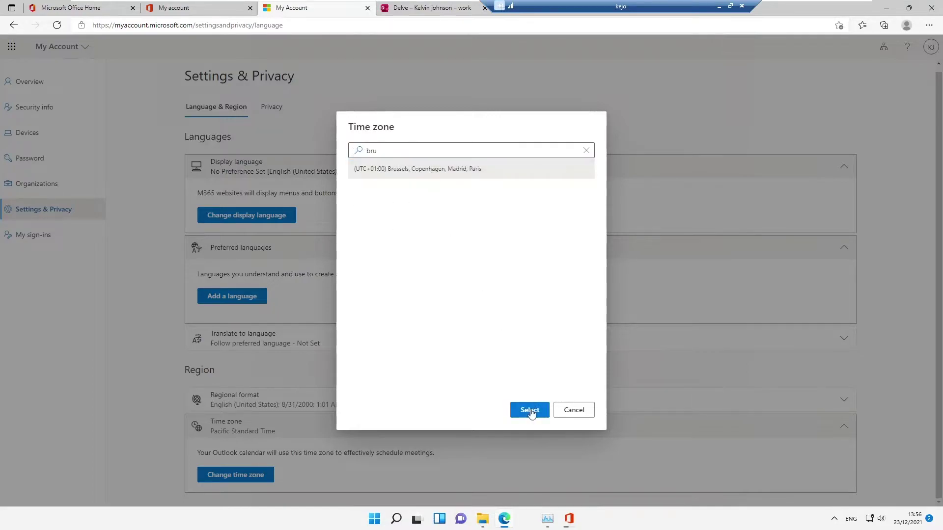
click(530, 411)
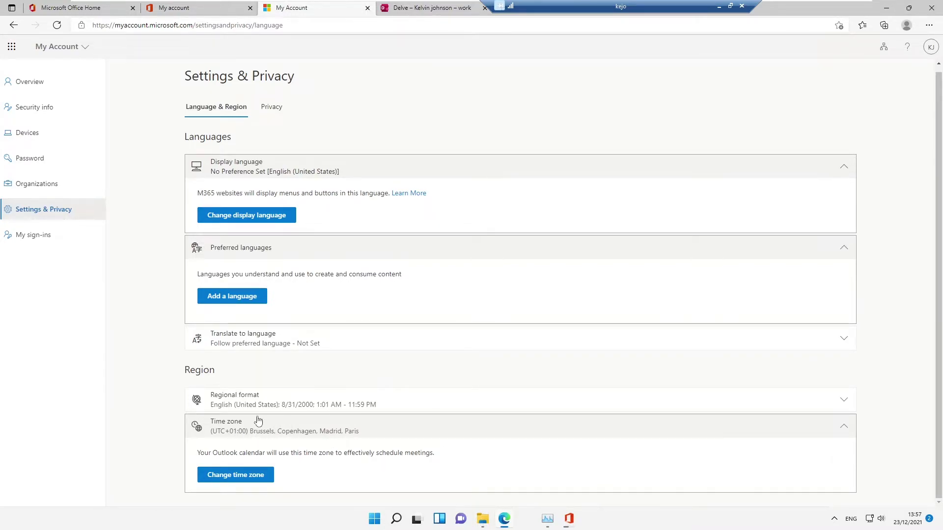
click(250, 217)
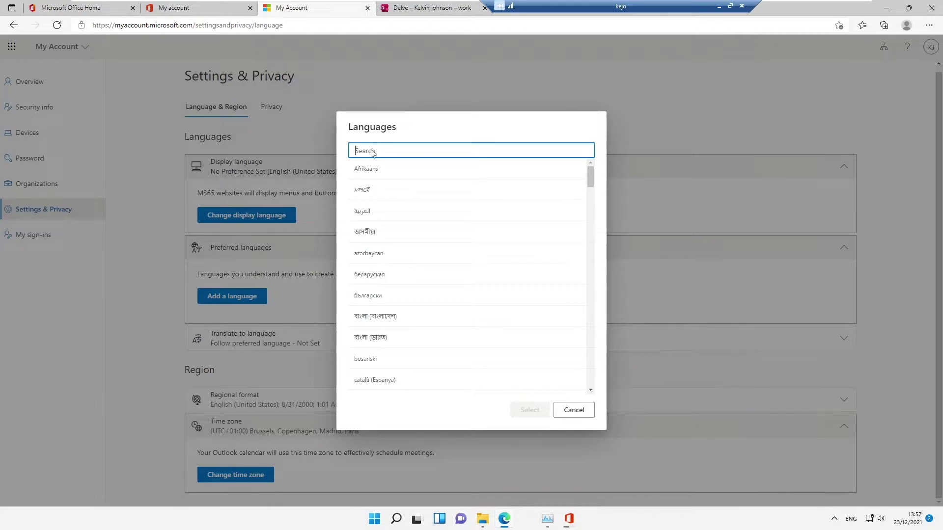
Search the language list for 'ned' and select Nederlands, then cancel without adding it
text(dut)
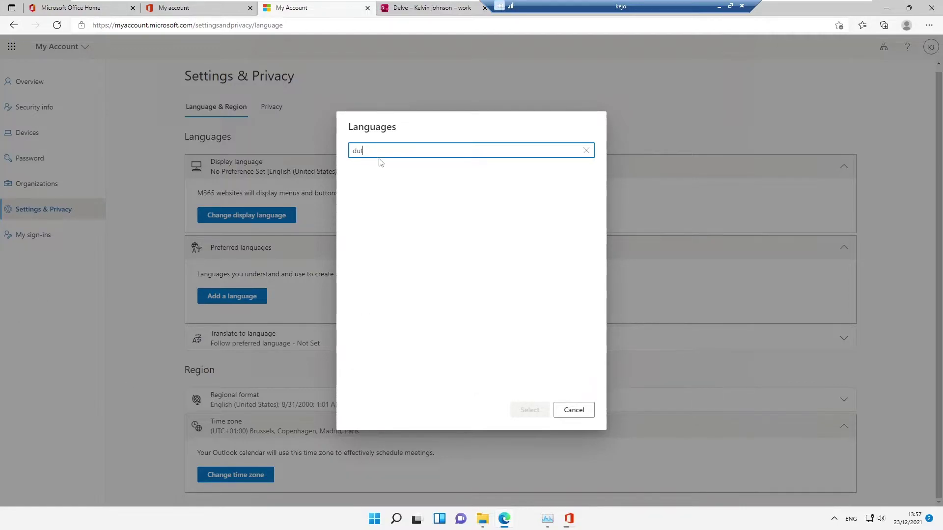
key(BackSpace)
key(BackSpace)
key(BackSpace)
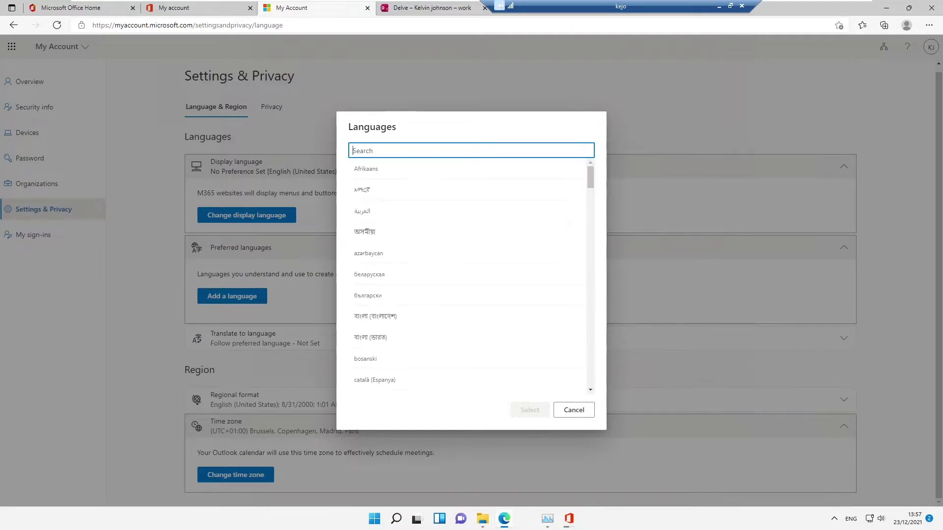
text(ne)
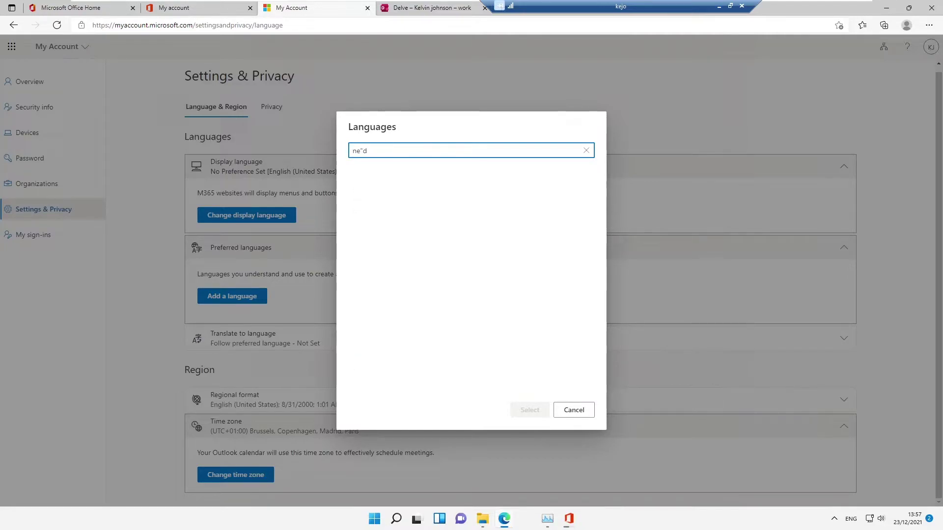
text(d)
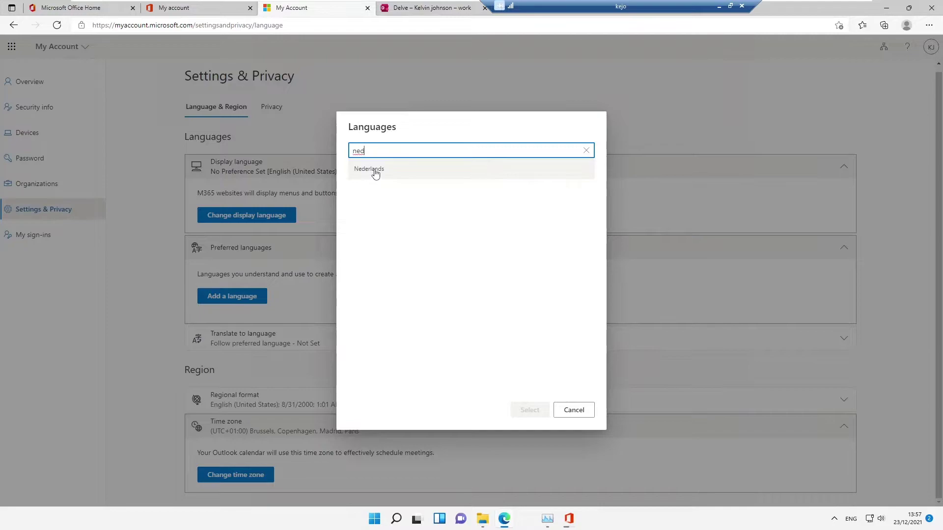
click(379, 171)
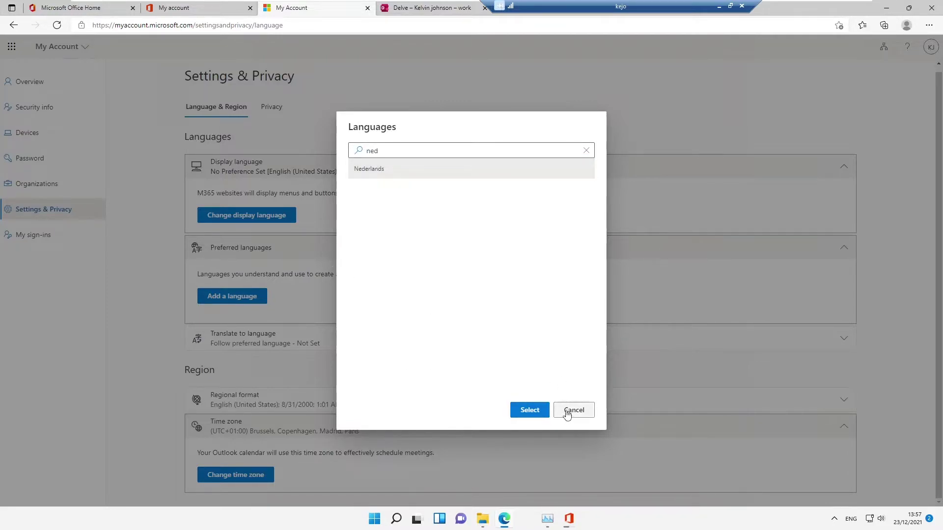
click(535, 407)
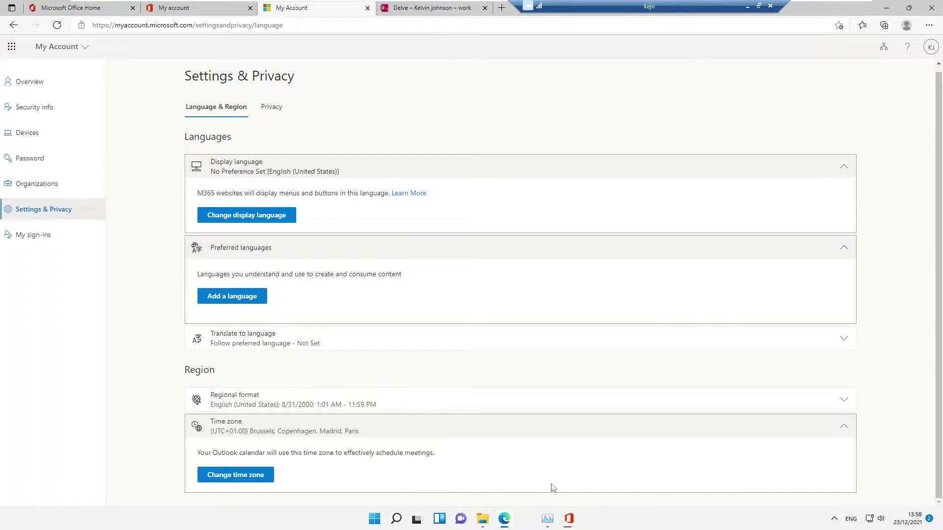
Check the Office download progress and the signed-in account card, then switch to the Delve profile
click(567, 520)
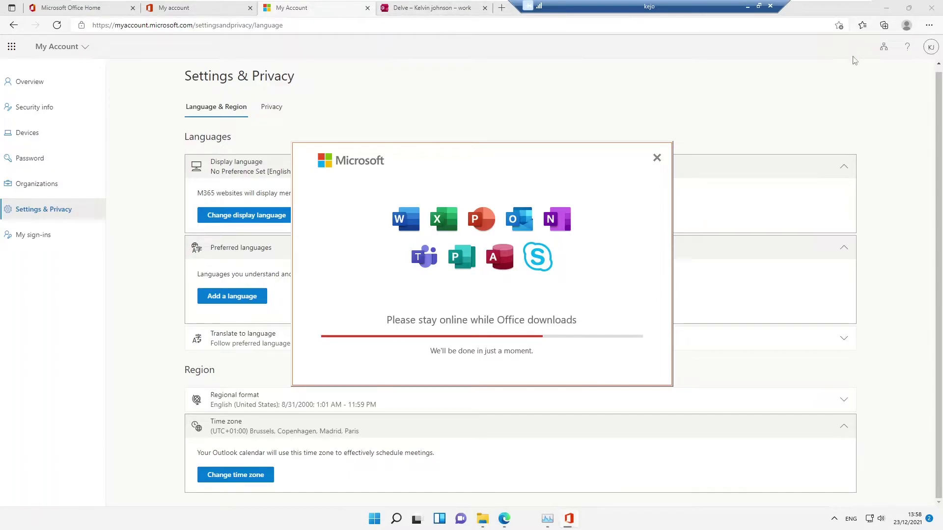
click(930, 47)
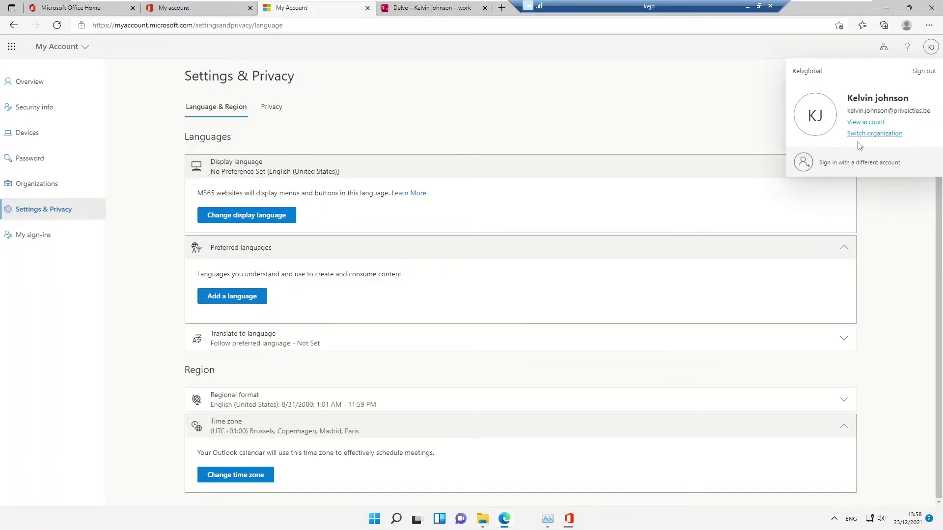
click(421, 10)
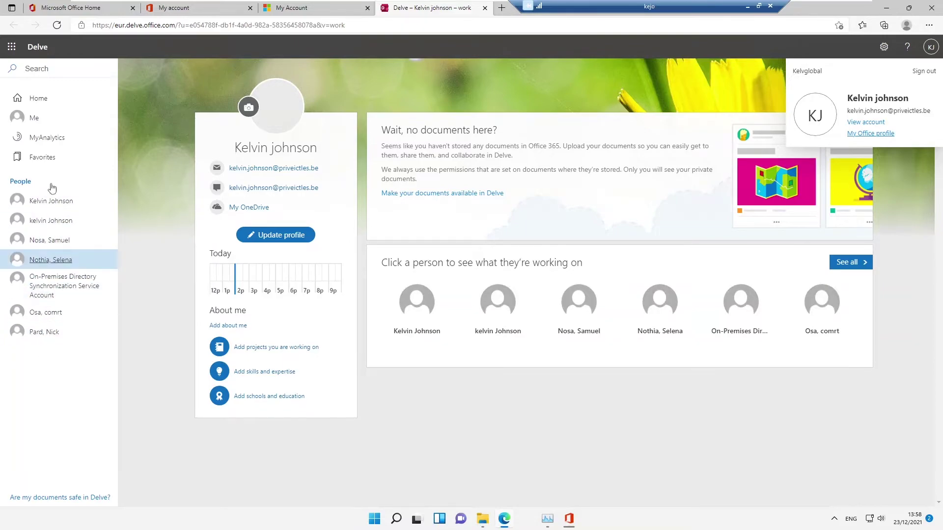
Browse the MyAnalytics dashboard, then return to My Account and the Office download progress
click(51, 139)
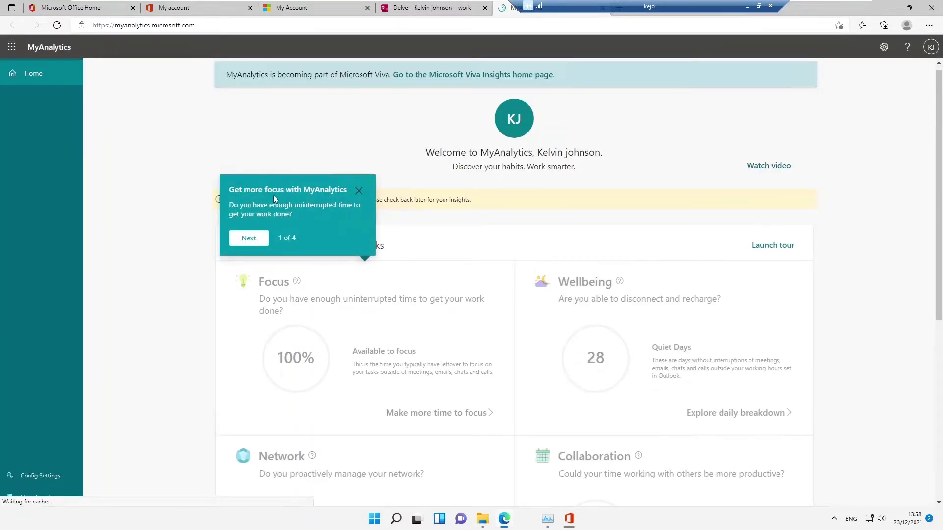
click(359, 191)
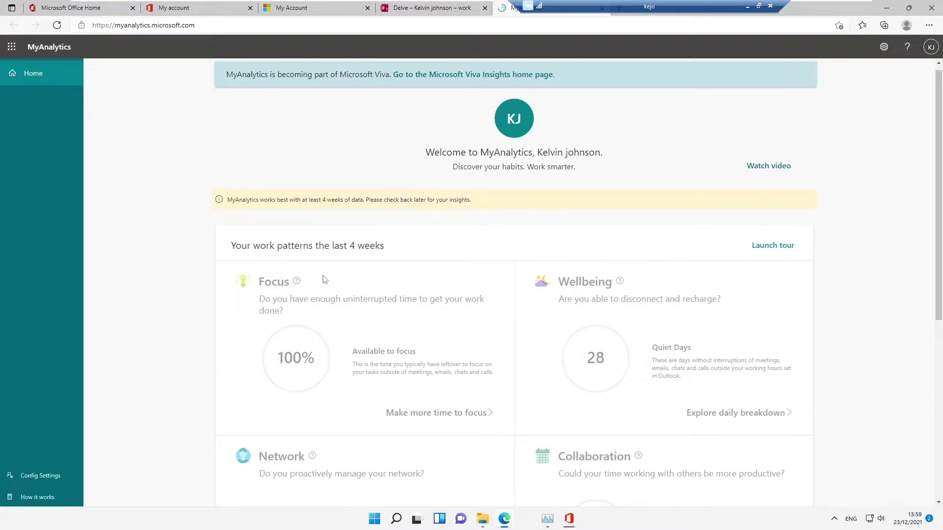
scroll(505, 316, down, 3)
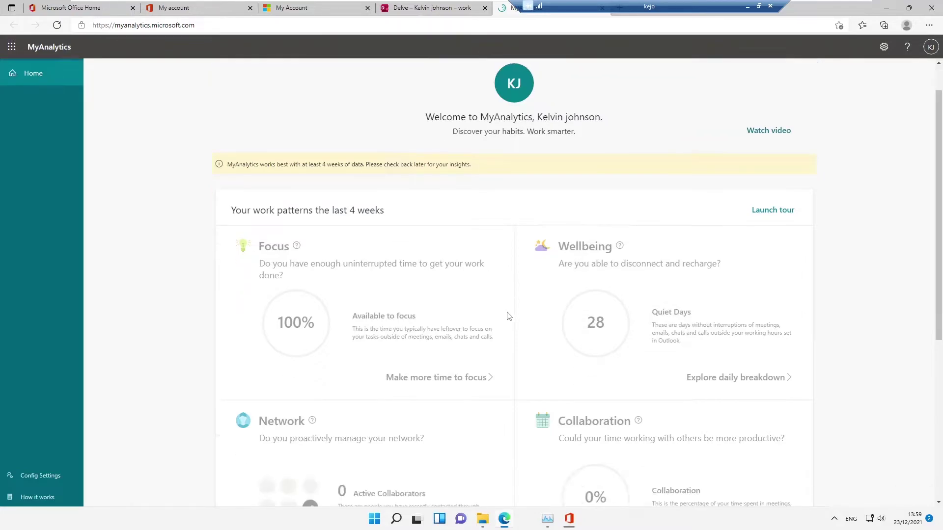
scroll(330, 284, down, 4)
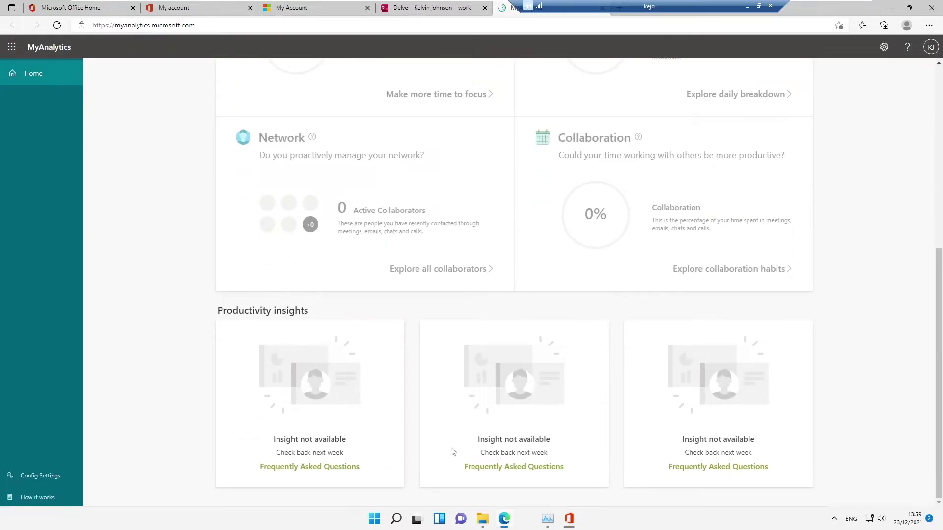
scroll(513, 349, up, 7)
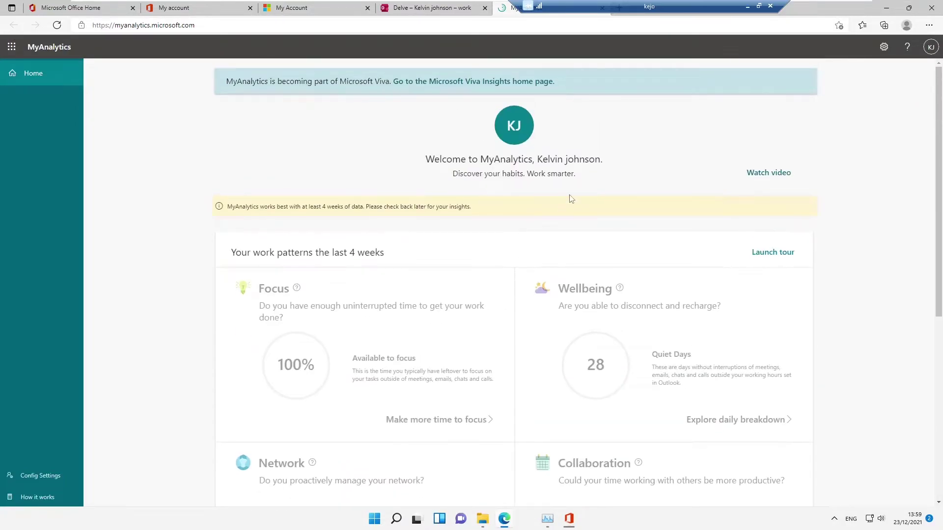
click(311, 8)
click(569, 521)
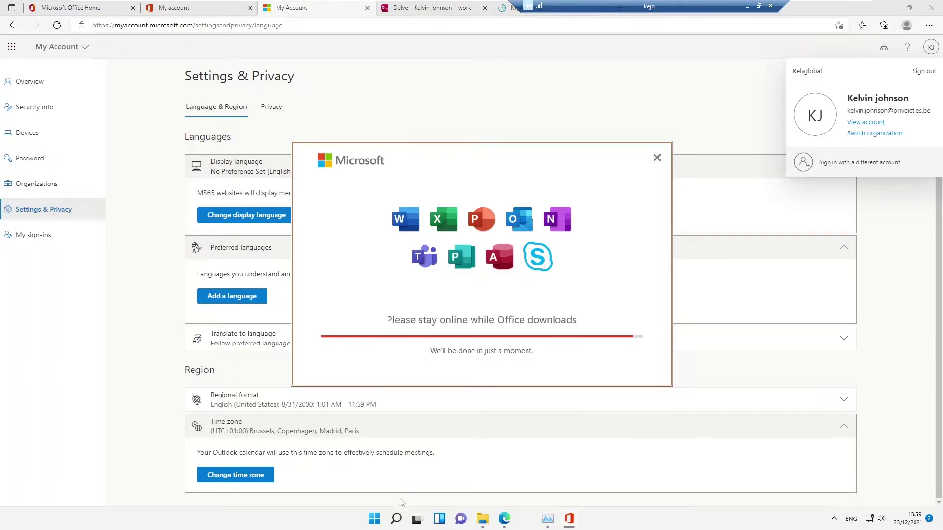
Use appwiz.cpl to confirm Microsoft 365 Apps for enterprise appears in Programs and Features
click(382, 519)
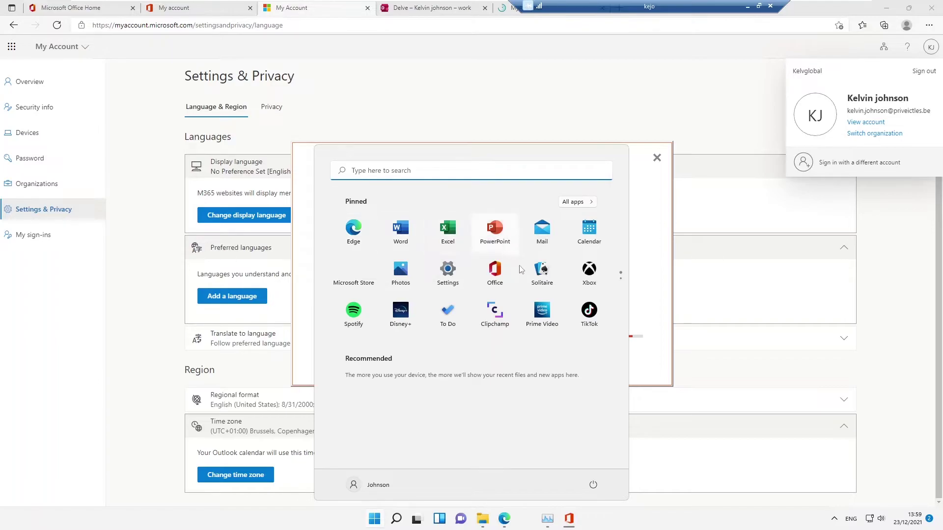
click(396, 519)
text(appwiz.cpl)
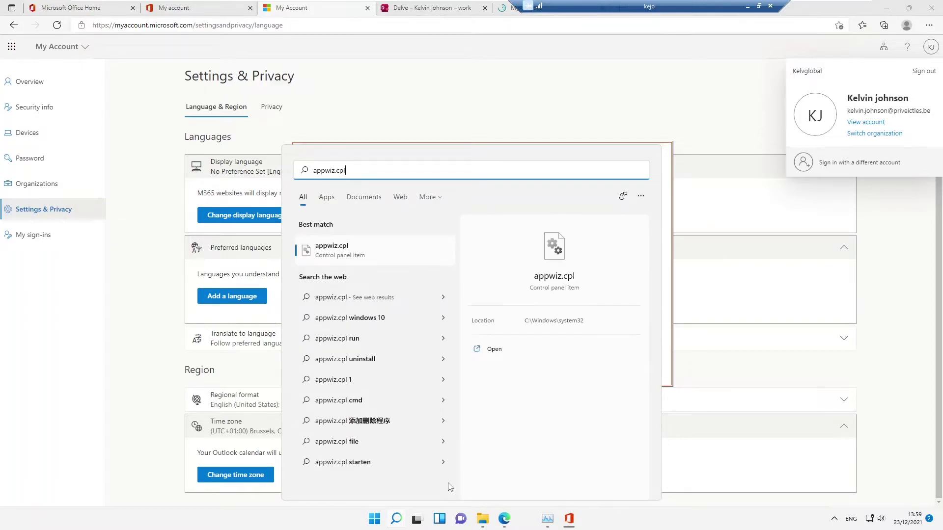
key(Return)
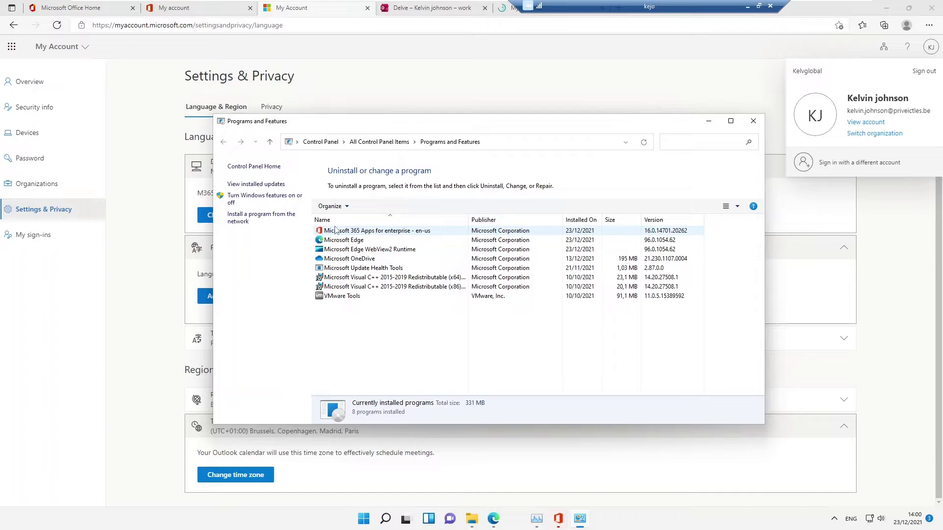
click(708, 121)
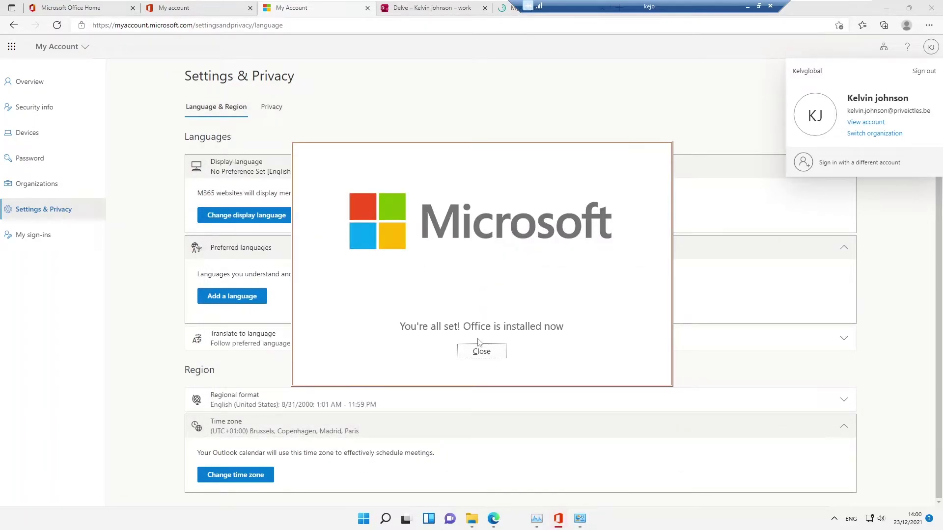
Close the Office installed message and launch Word on a new blank document
click(481, 351)
click(374, 520)
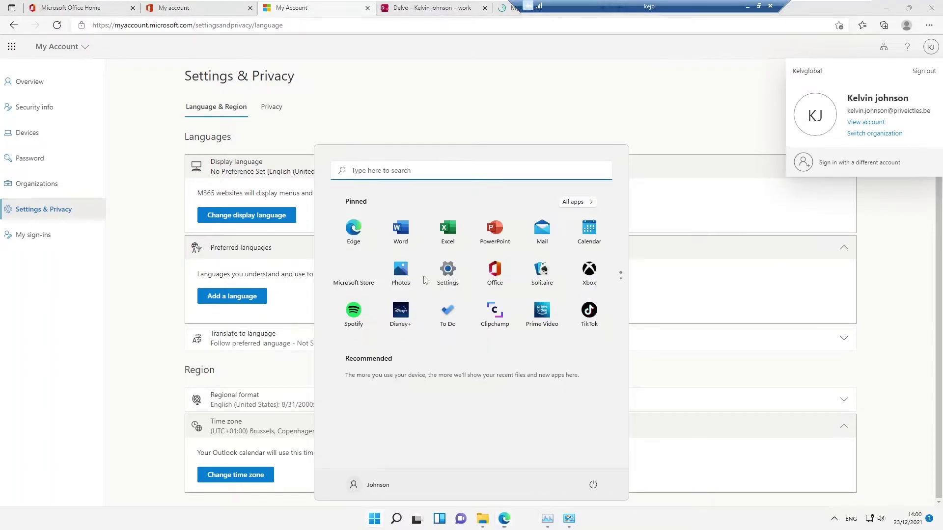
click(404, 241)
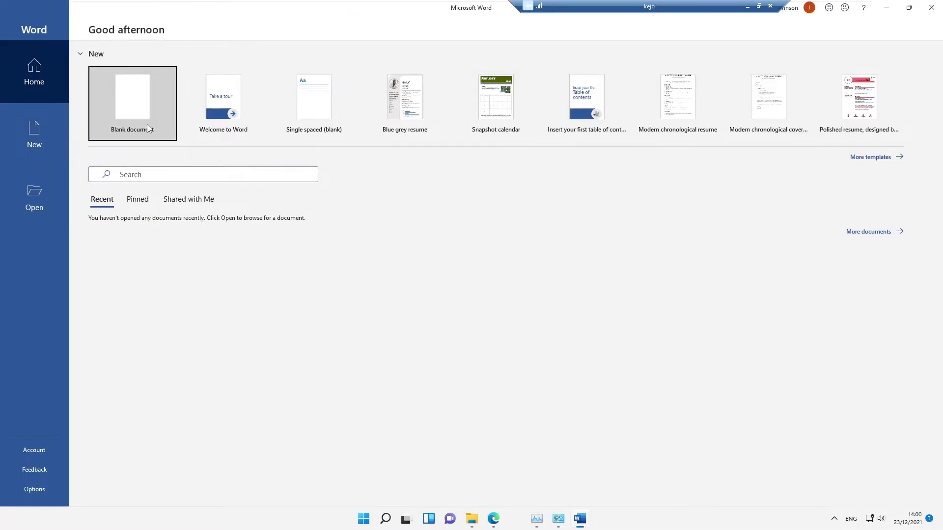
click(141, 116)
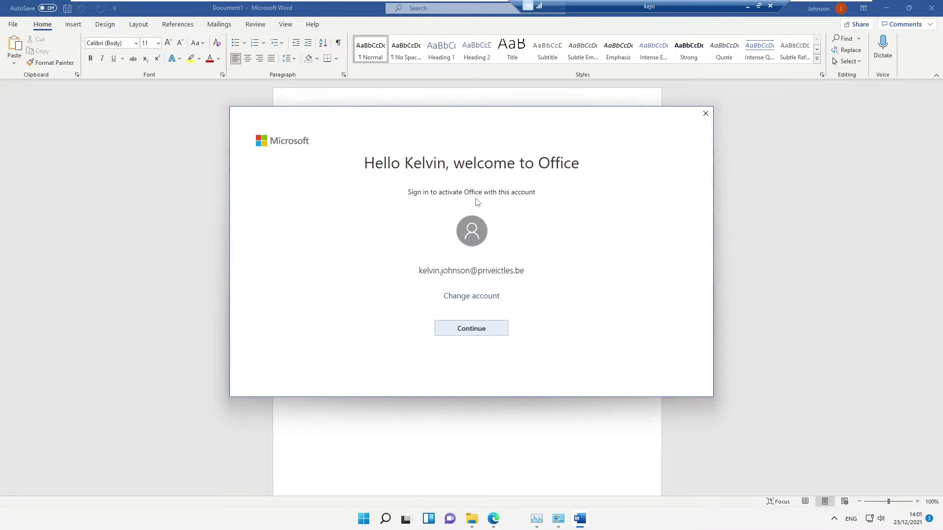
Activate Office with the work account password, allowing organization device management, and acknowledge the privacy notice
click(470, 334)
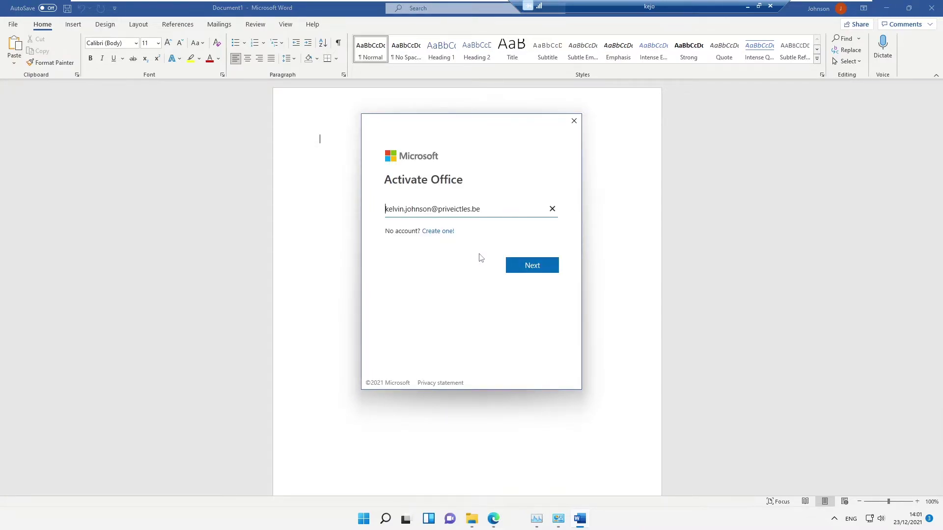
click(516, 270)
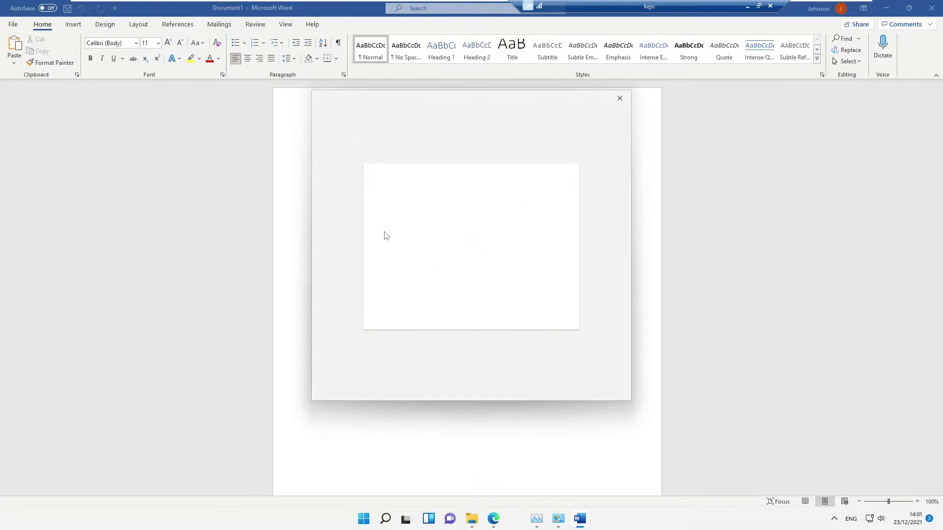
text(••••)
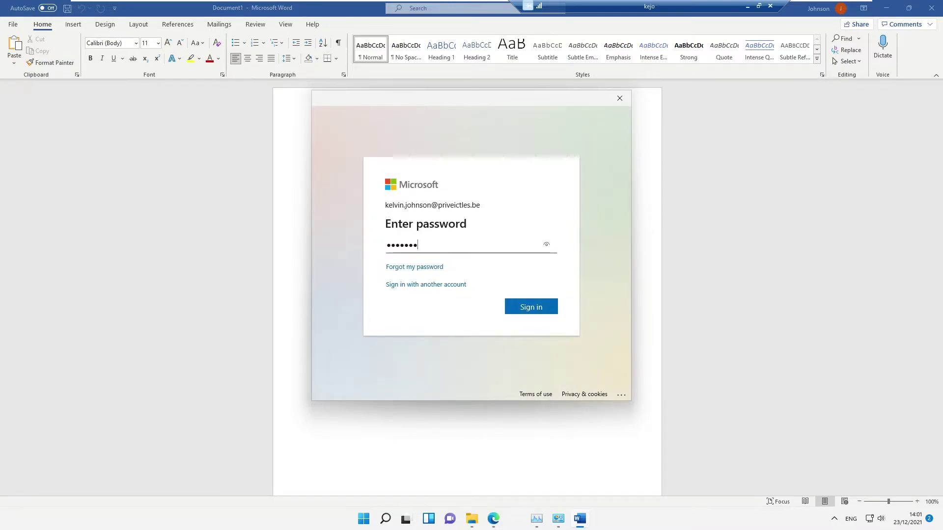
text(•••••)
key(Return)
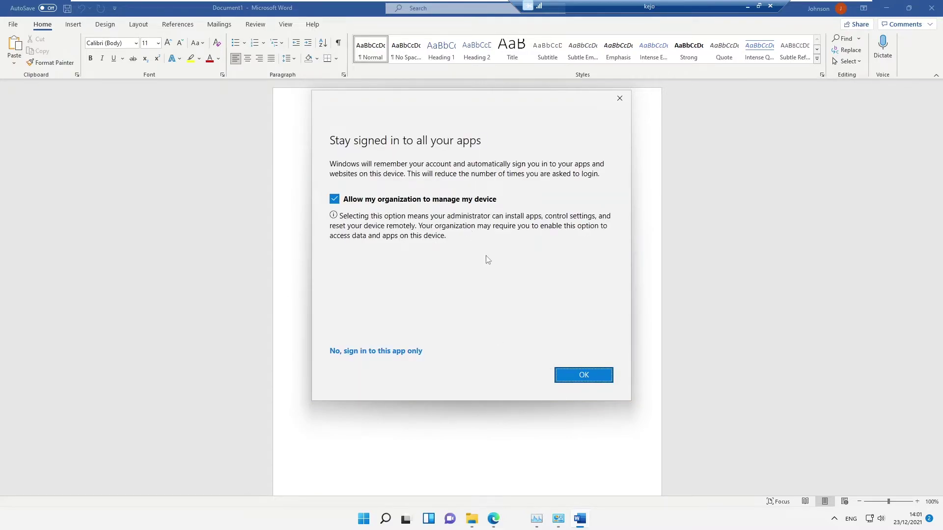
click(574, 374)
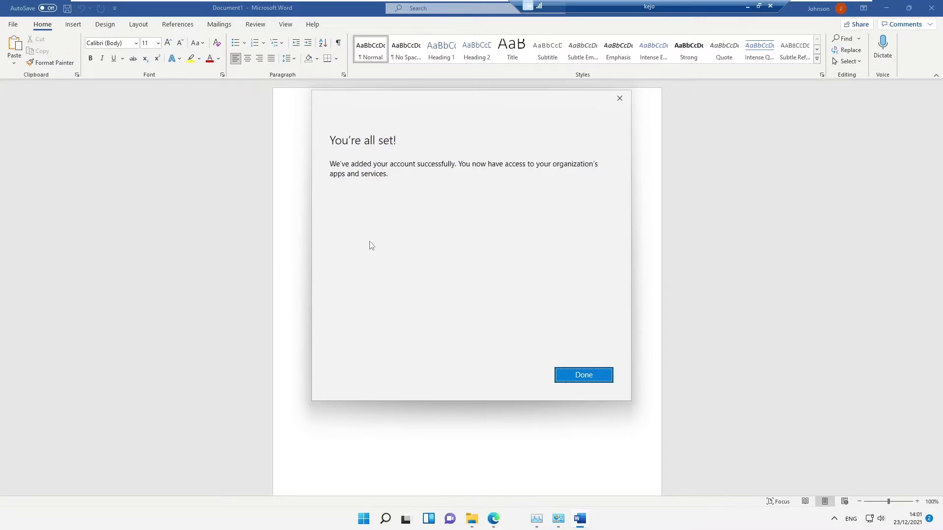
click(583, 378)
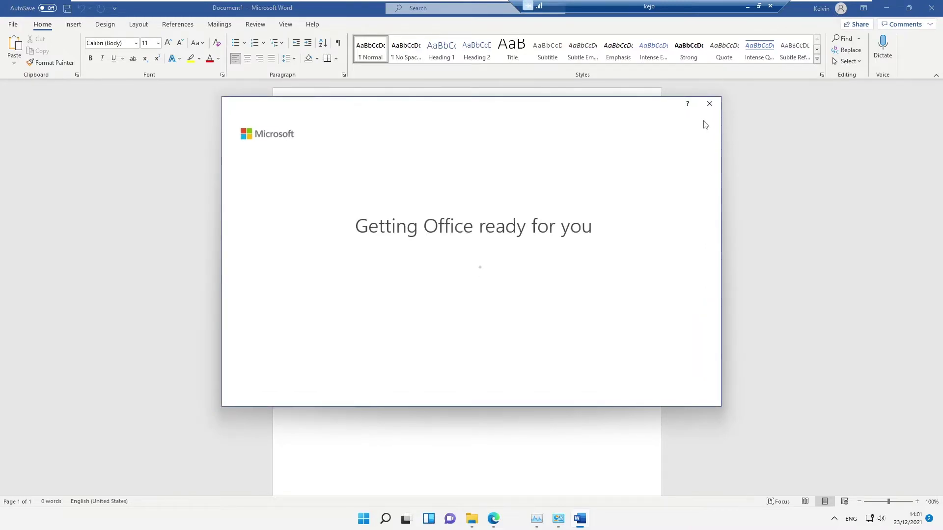
click(710, 104)
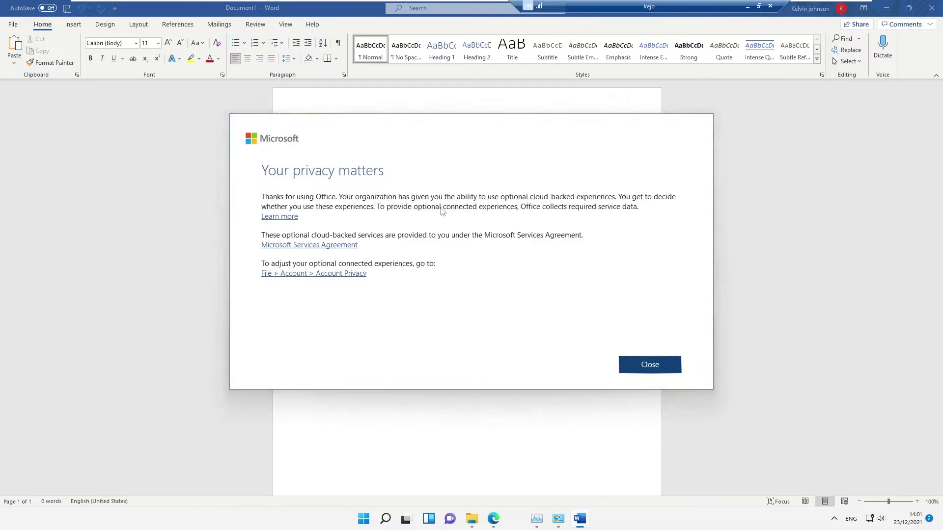
click(647, 363)
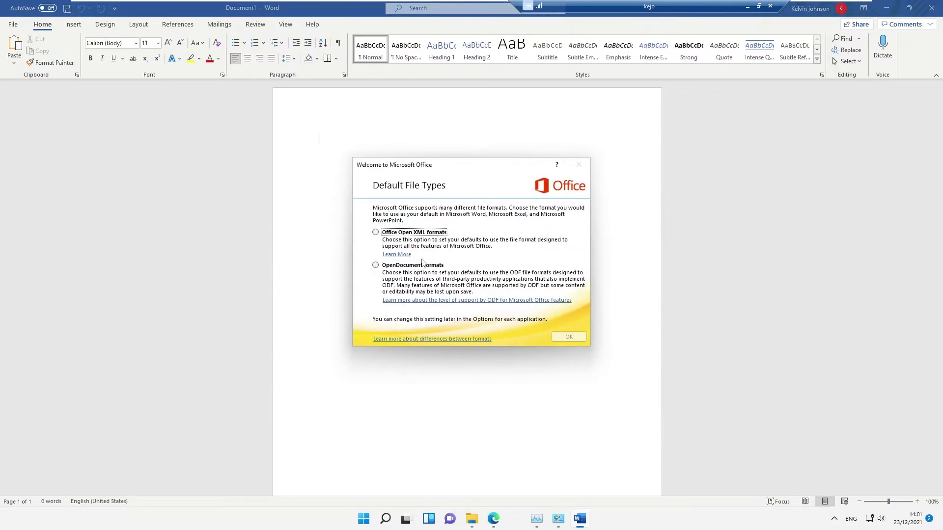
Keep Office Open XML as the default format and view the Microsoft 365 Apps subscription under File > Account
click(414, 240)
click(568, 337)
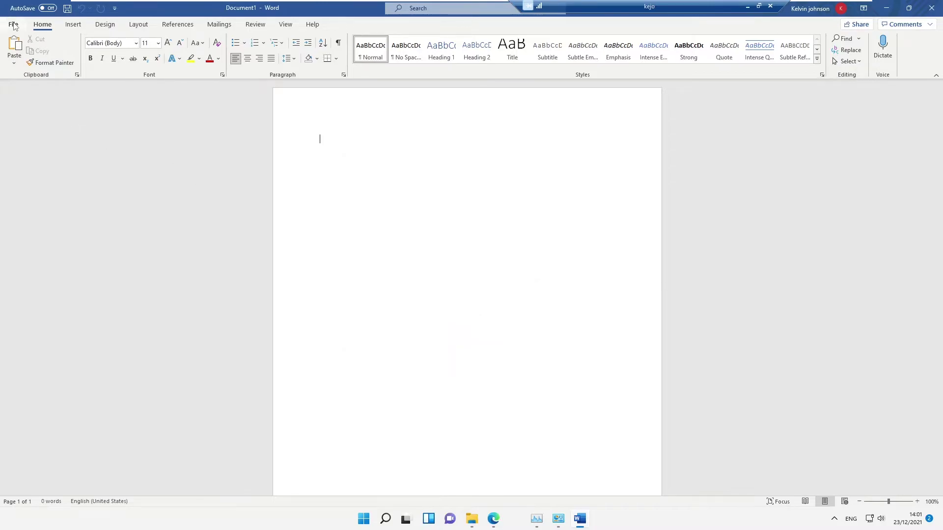
click(14, 24)
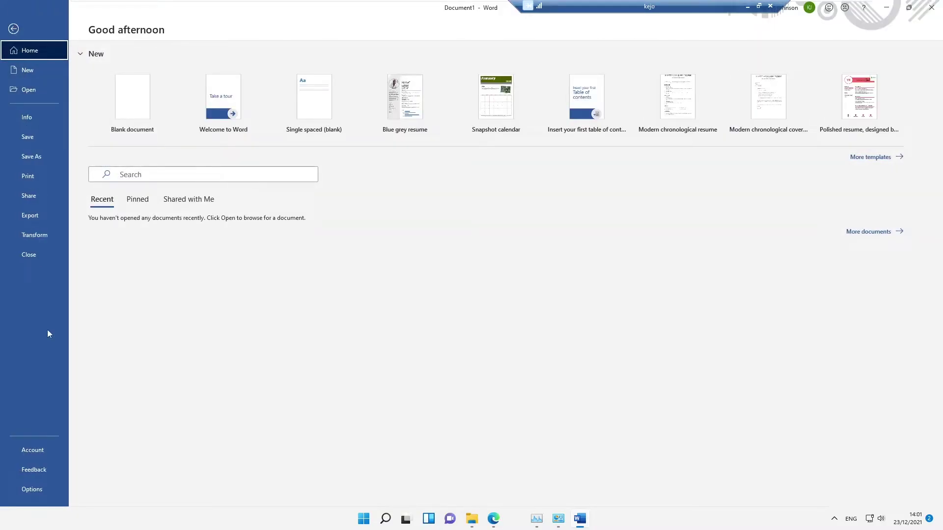
click(39, 453)
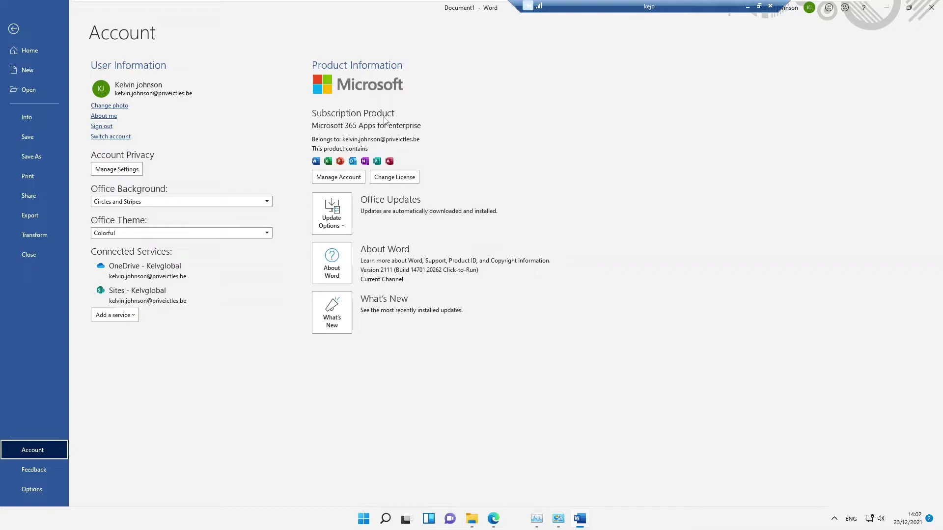
Check the work account's licence under Change License, dismiss it, and return to Document1
click(395, 177)
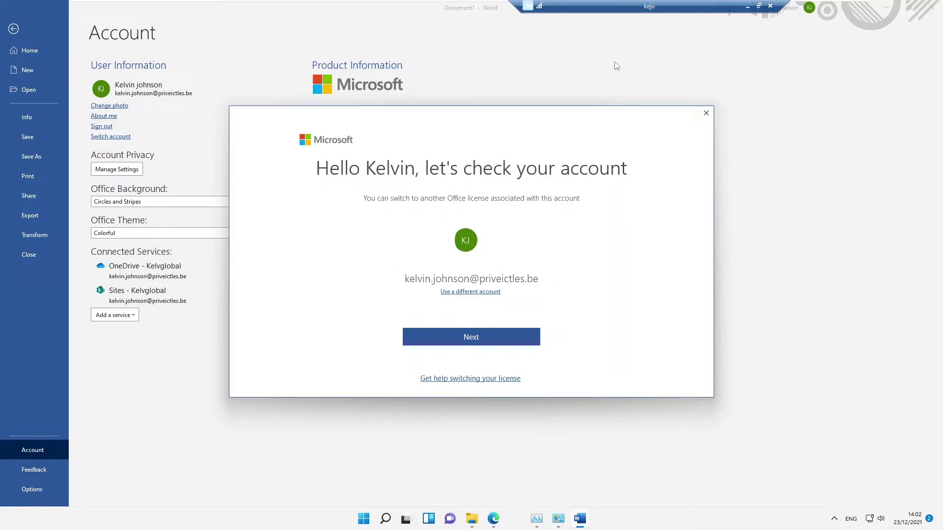
click(706, 113)
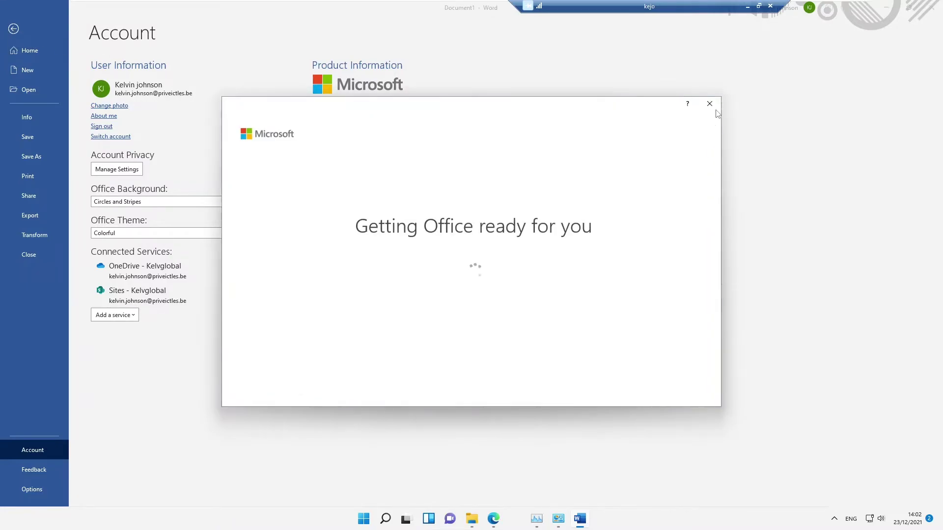
click(710, 104)
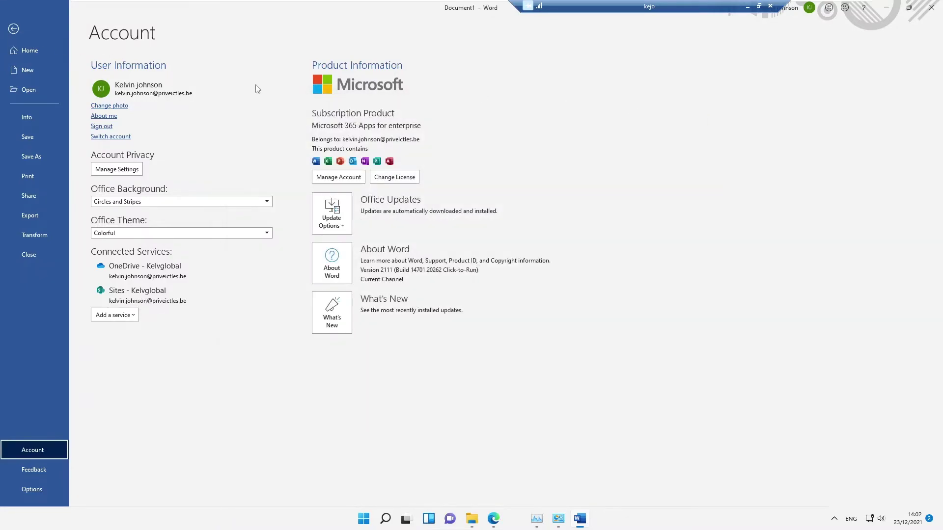
click(14, 28)
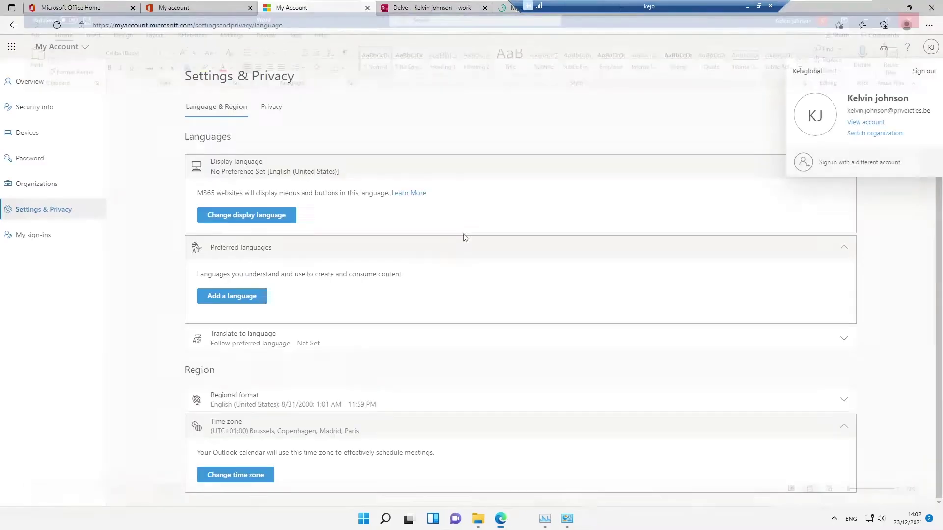
Search 'out' from Start and launch Outlook
key(super)
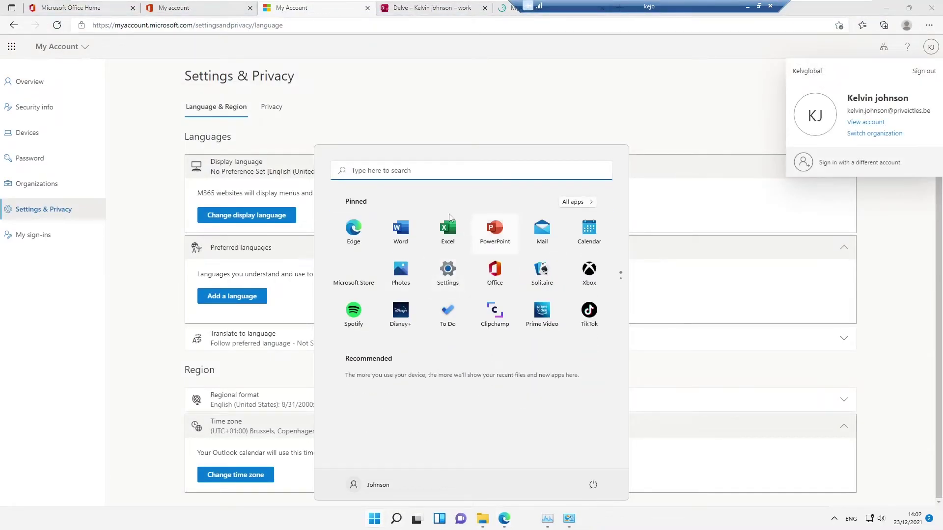
key(super+s)
text(out)
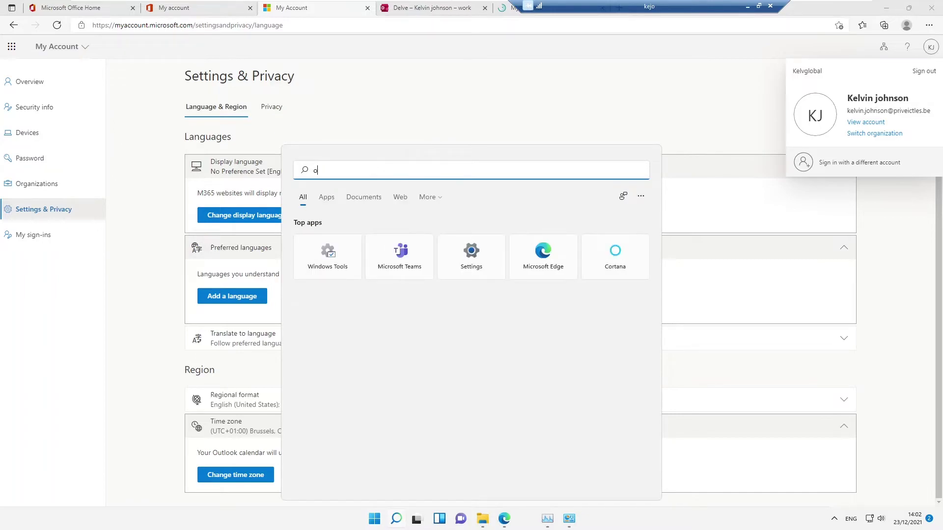
click(331, 248)
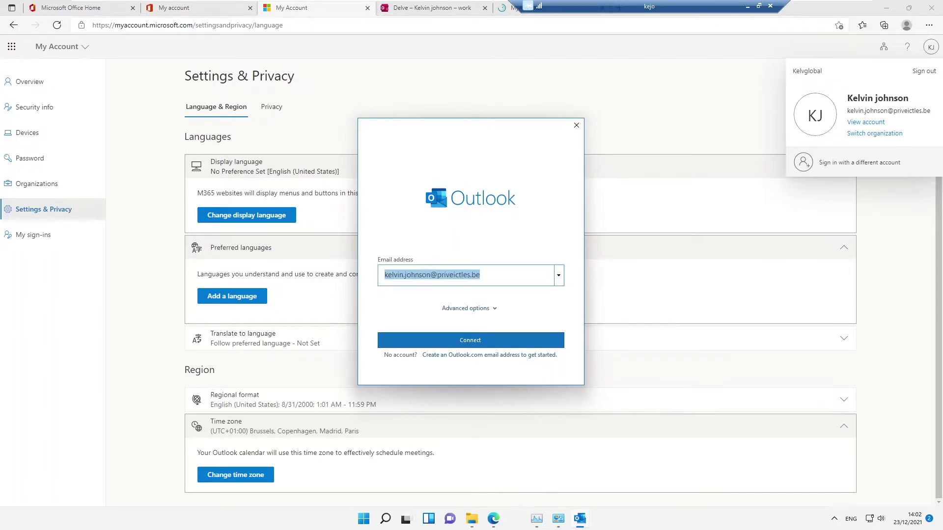
Connect the work email account to Outlook, skipping Outlook Mobile setup, and finish
click(431, 275)
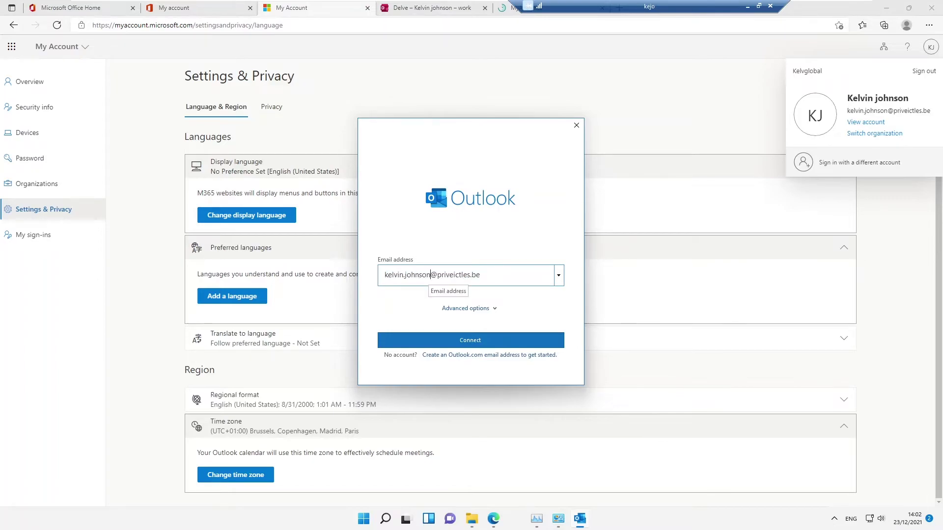
drag(431, 274, 384, 275)
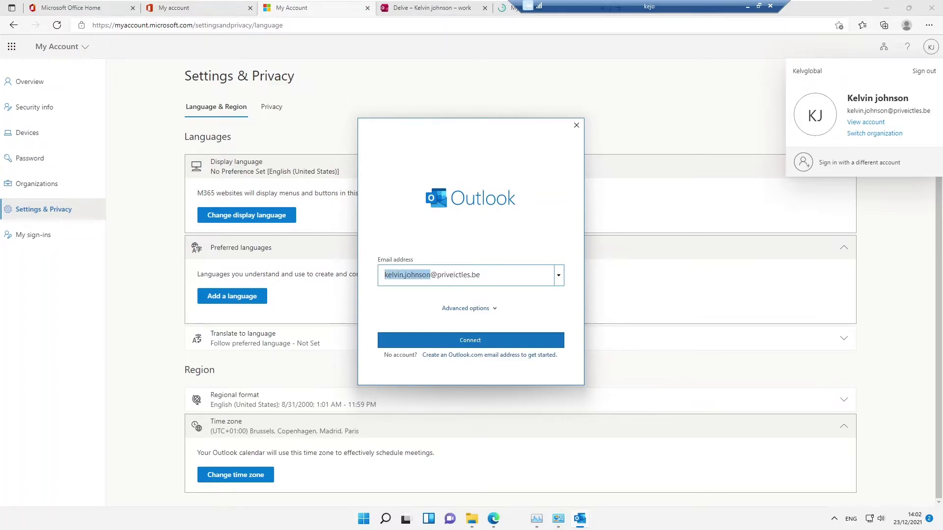
click(467, 343)
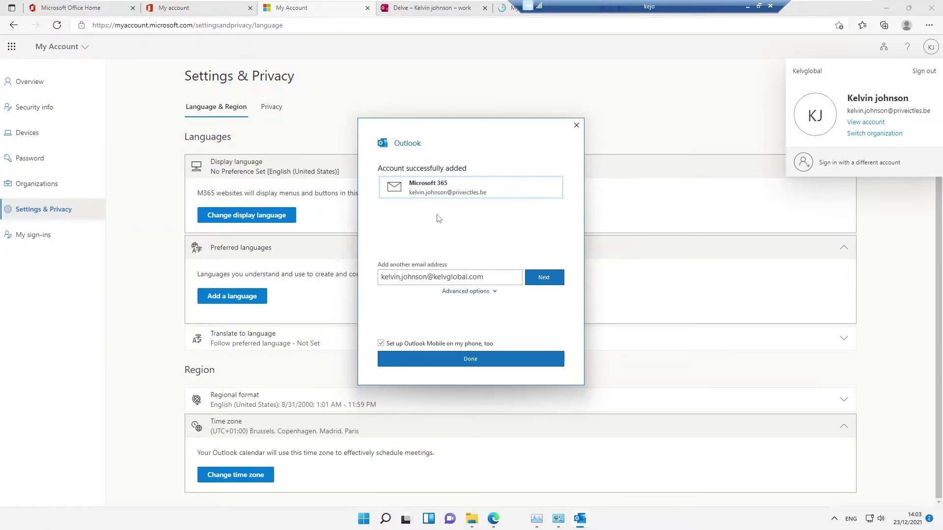
click(410, 345)
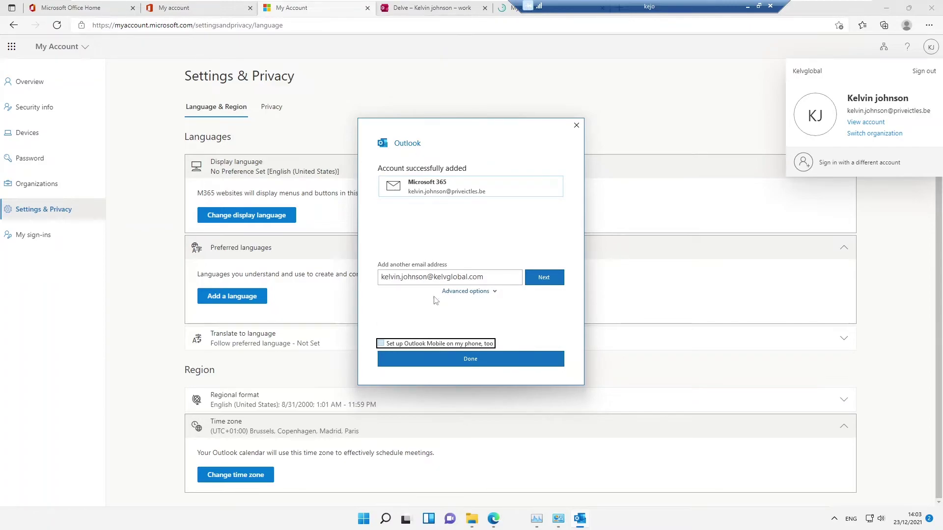
click(466, 362)
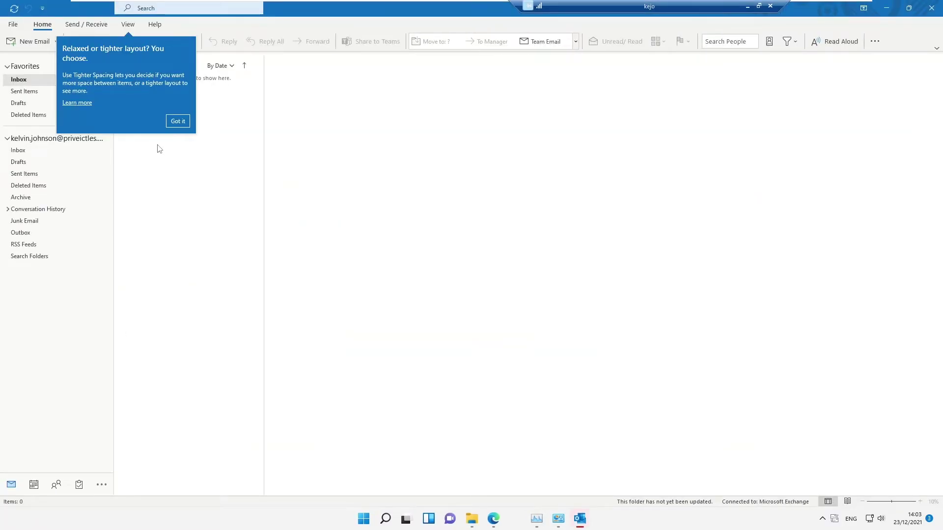
Dismiss the layout and cloud settings tips and the overdue training reminder, showing the 3-message Inbox
click(177, 121)
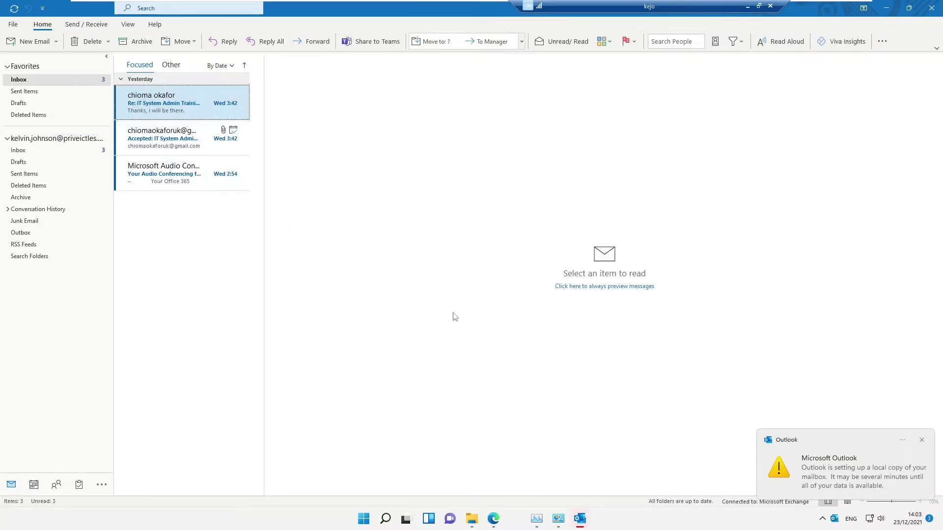
click(70, 149)
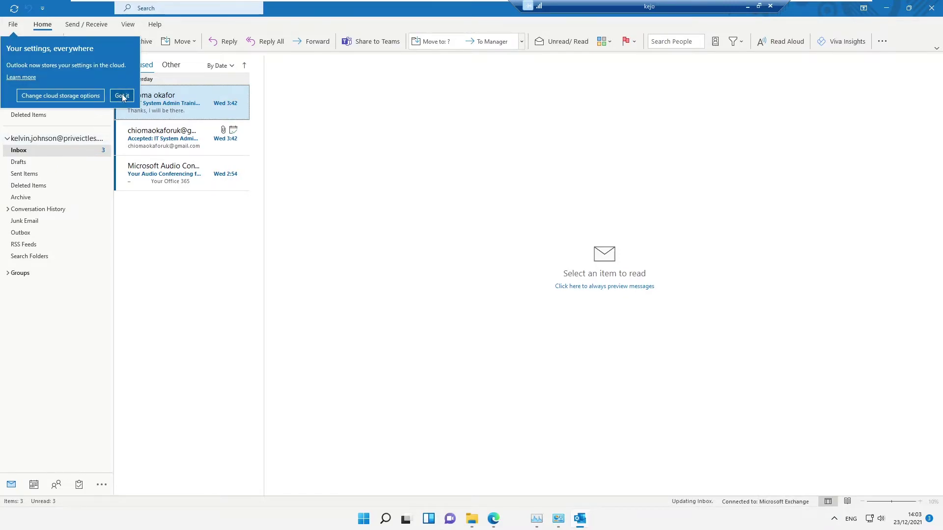
click(121, 95)
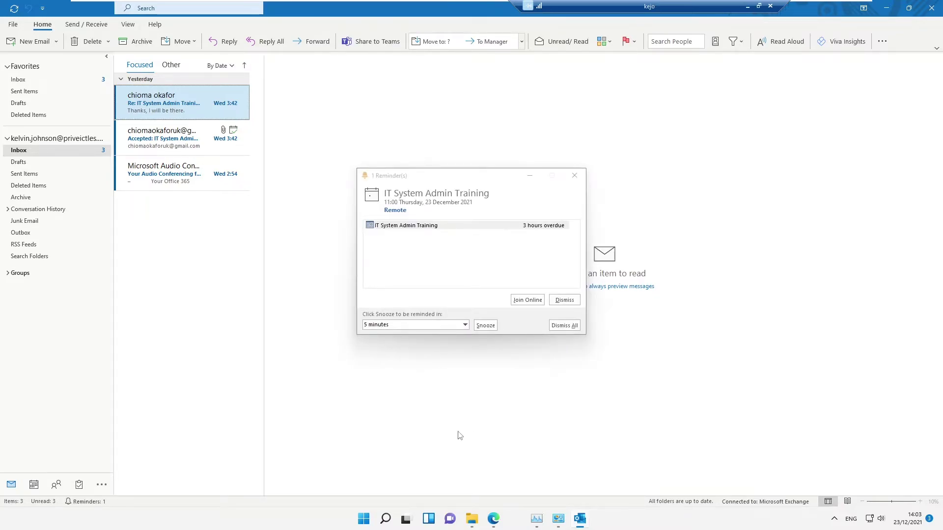
click(574, 175)
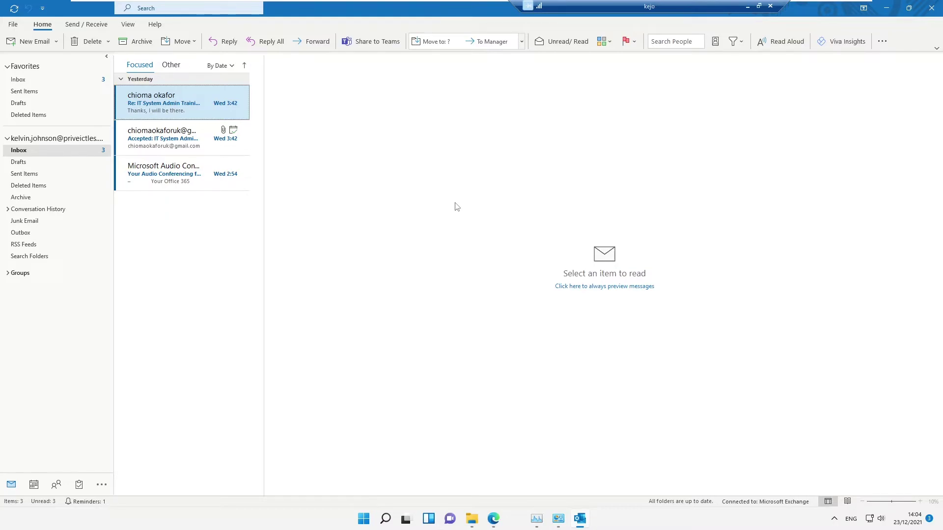
click(364, 519)
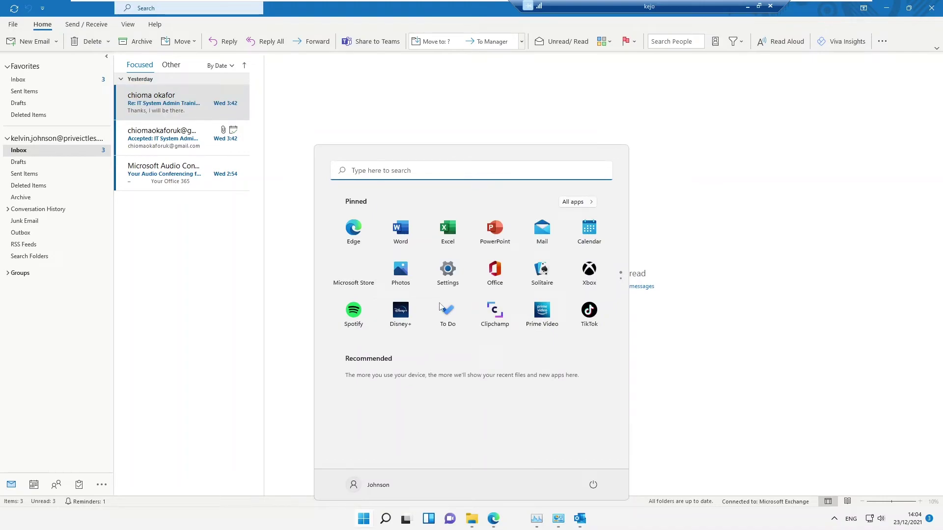
Open Settings > Accounts > Email & accounts and expand the work or school account's options
click(446, 285)
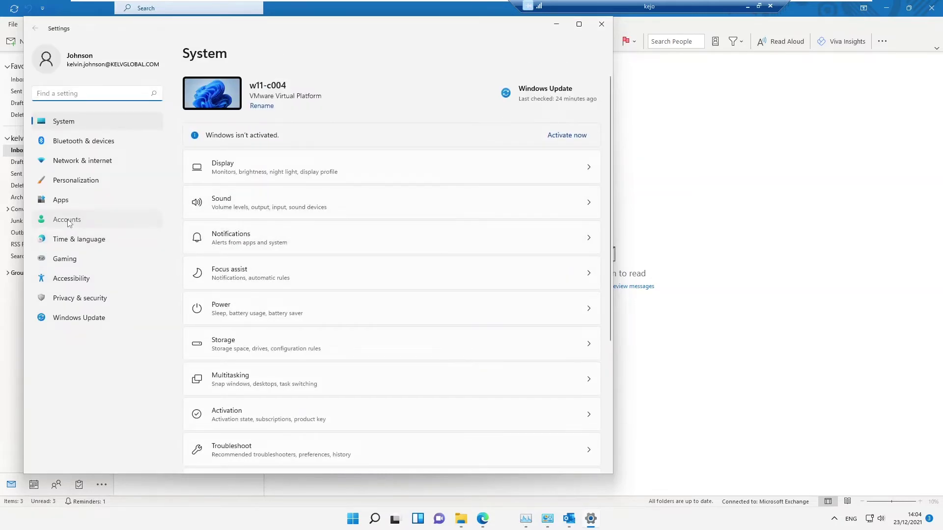
click(69, 223)
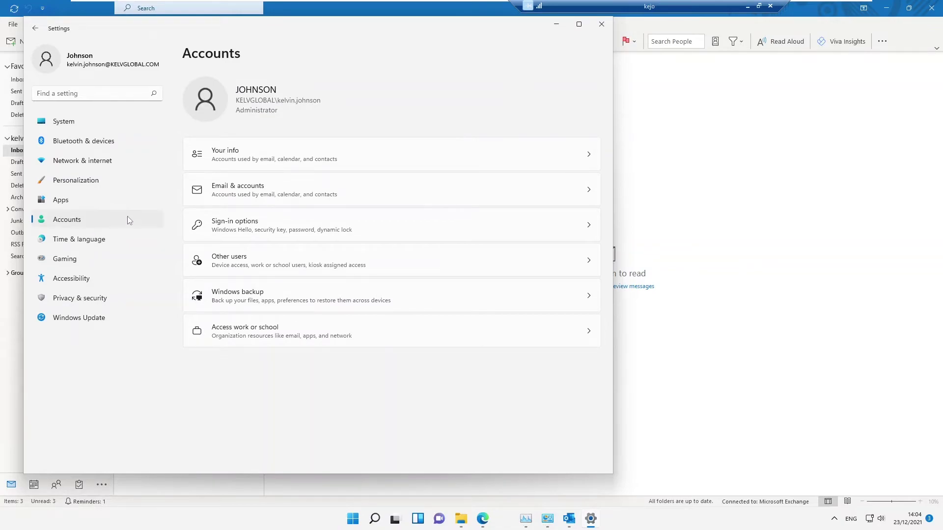
click(238, 195)
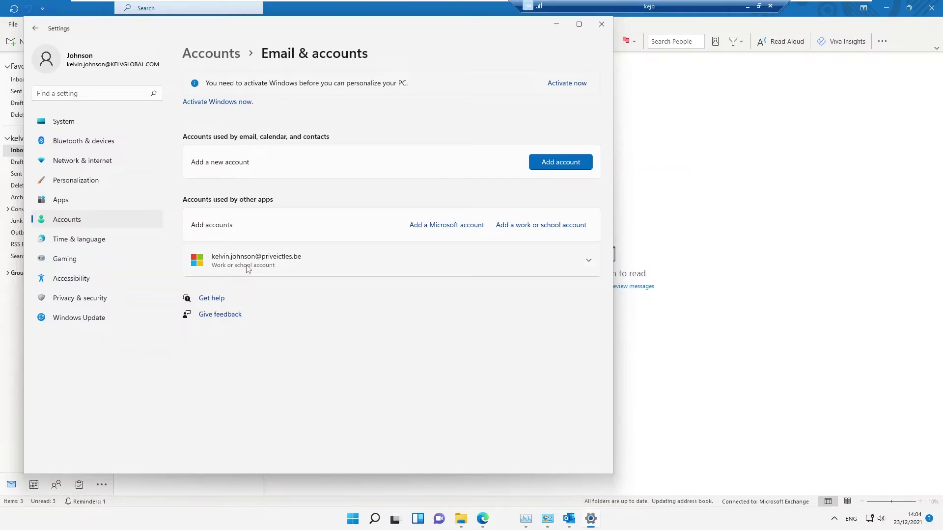
click(589, 261)
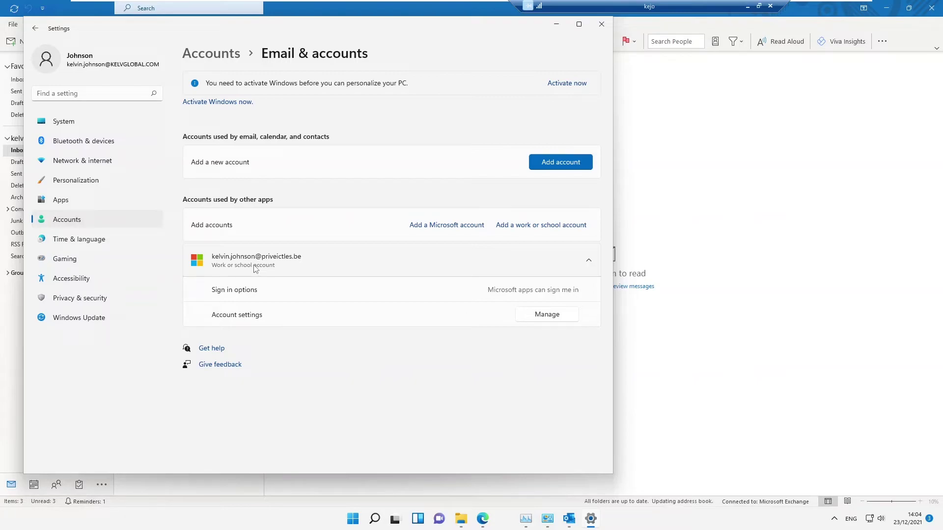
click(375, 519)
Find Microsoft Teams by searching 'tea', launch it, and start entering the work e-mail to sign in
text(tea)
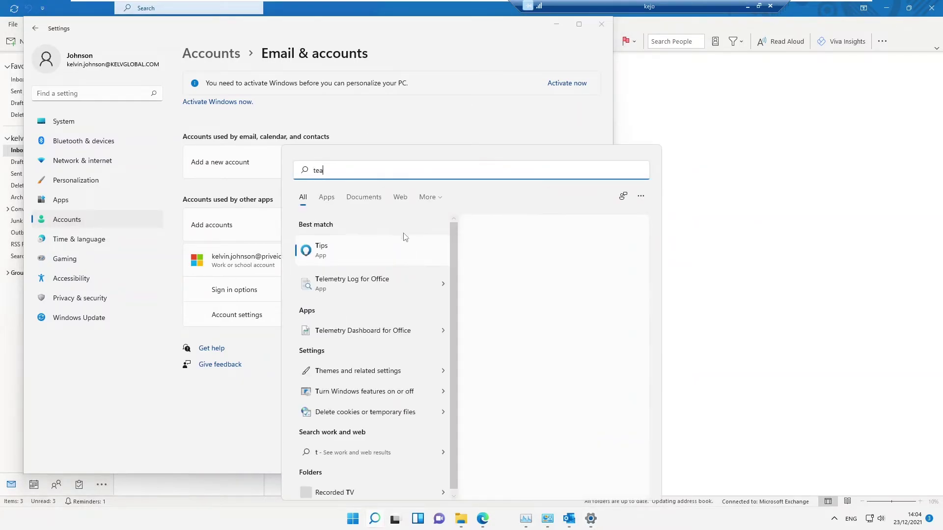
click(347, 249)
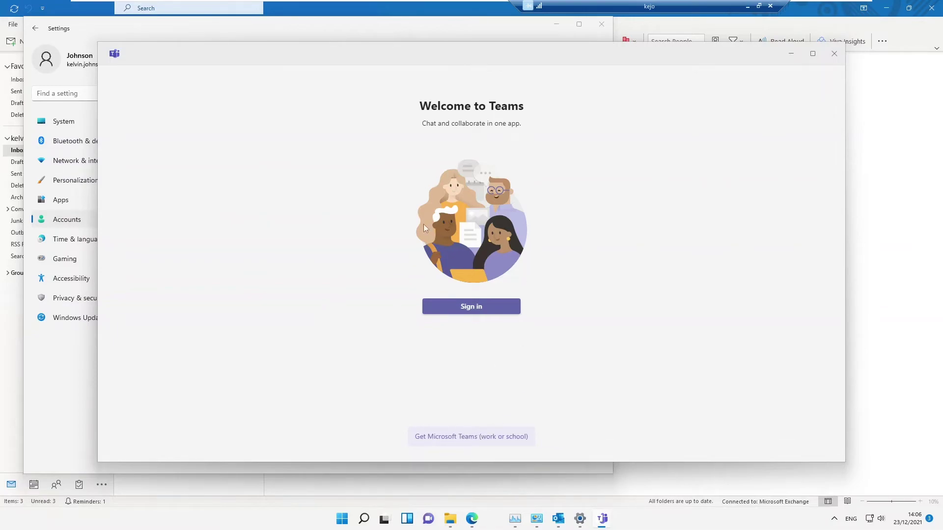
click(464, 307)
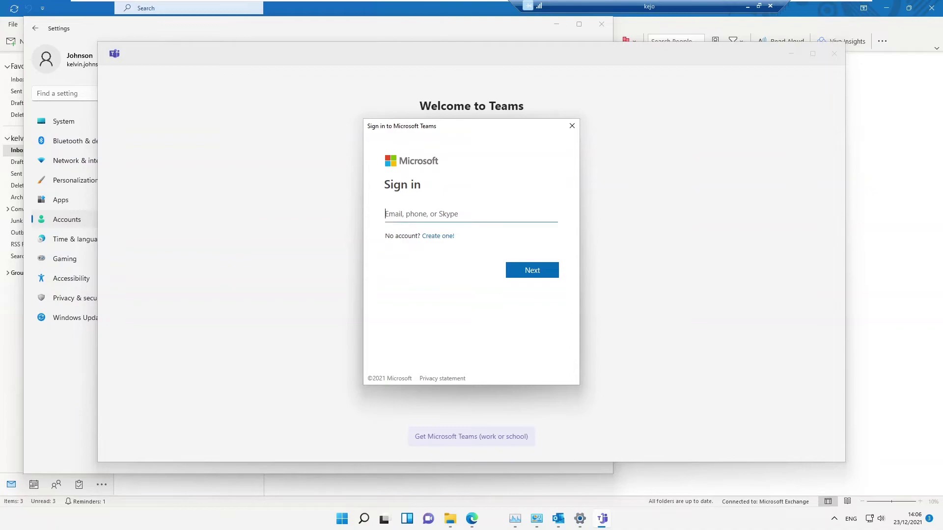
text(kelvin.)
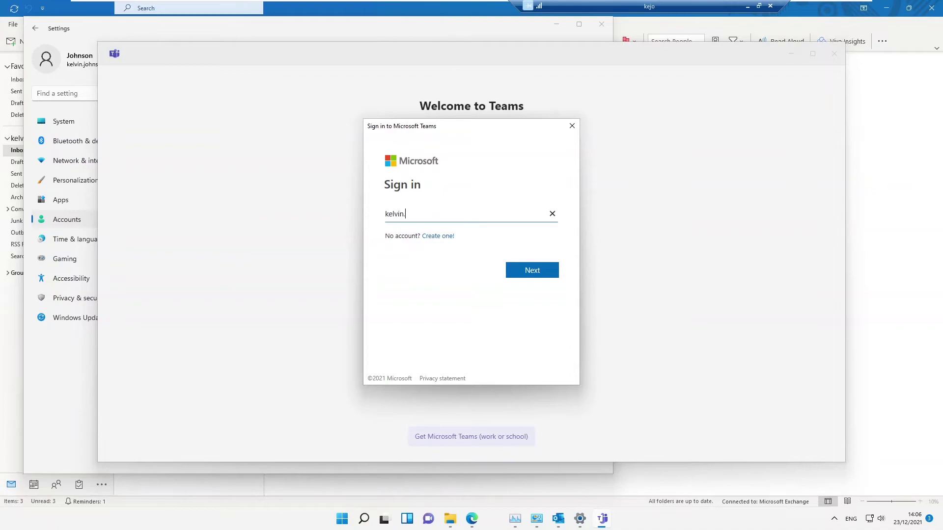
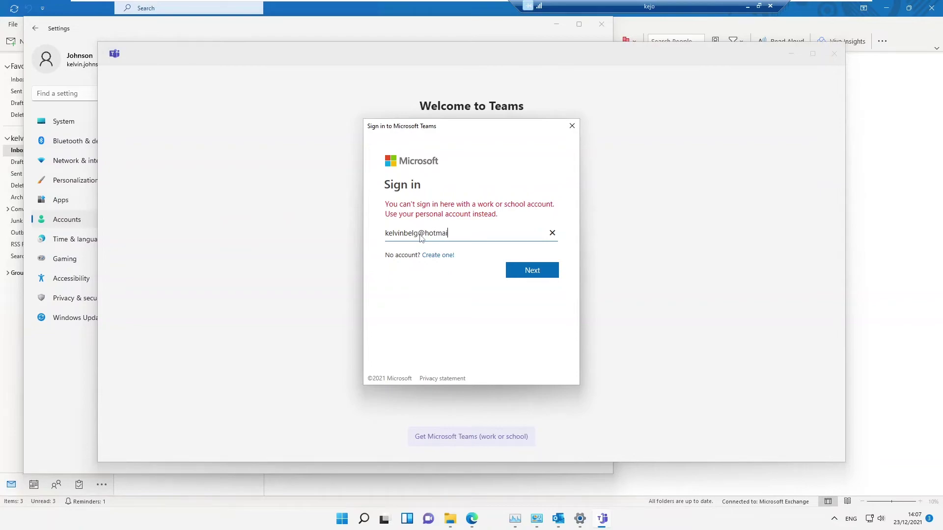
Drop the personal sign-in and go to the Teams (work or school) download page
key(Return)
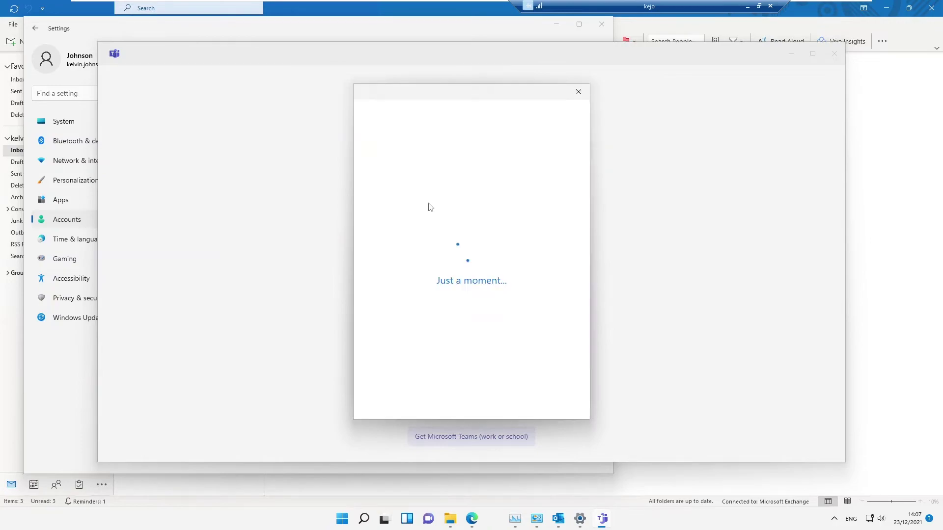
click(579, 94)
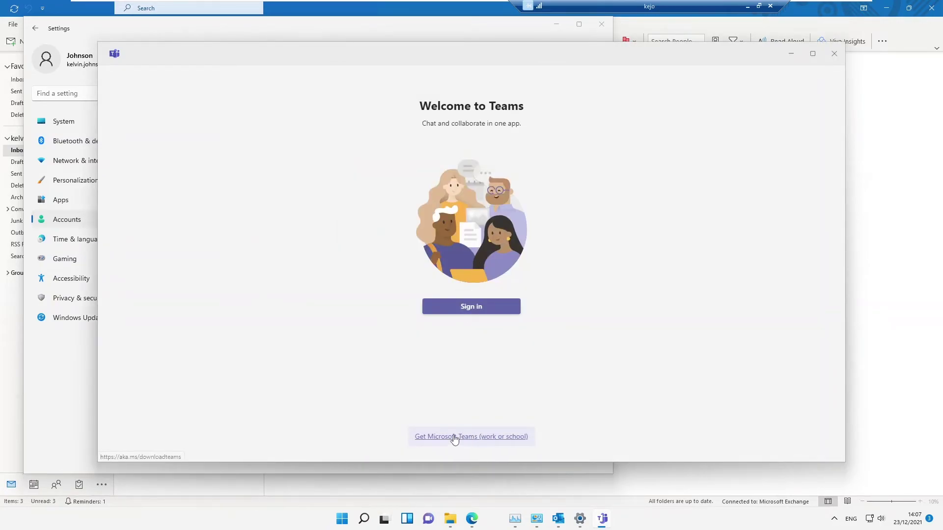
click(456, 437)
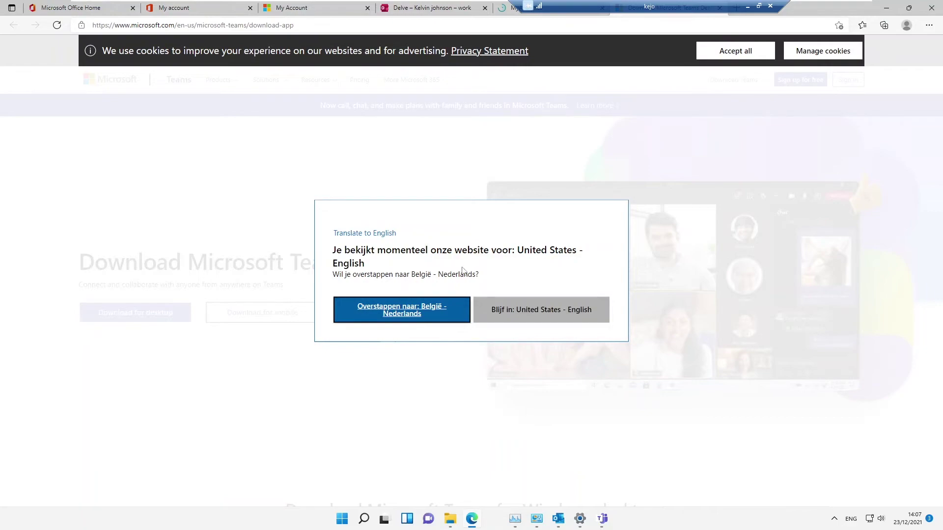
Keep the download site in United States - English, check installed programs, then return to Microsoft Office Home
click(527, 314)
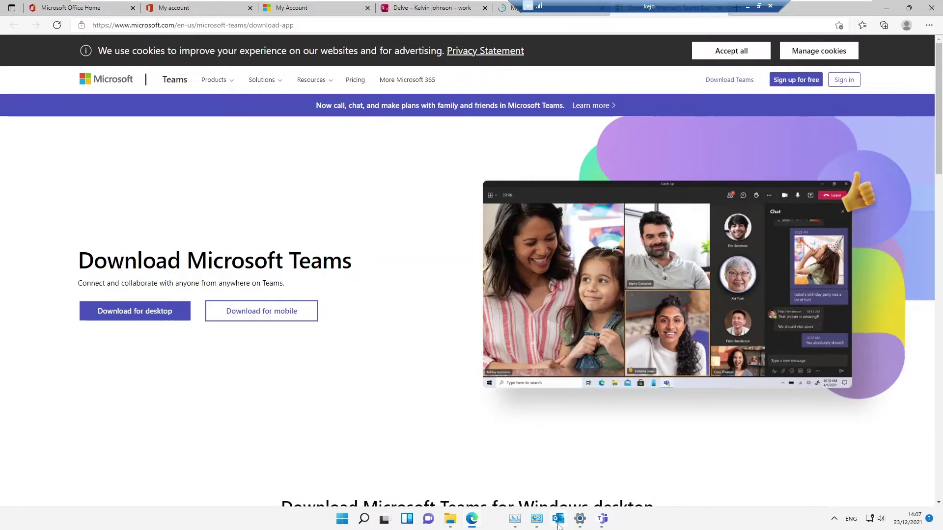
click(515, 518)
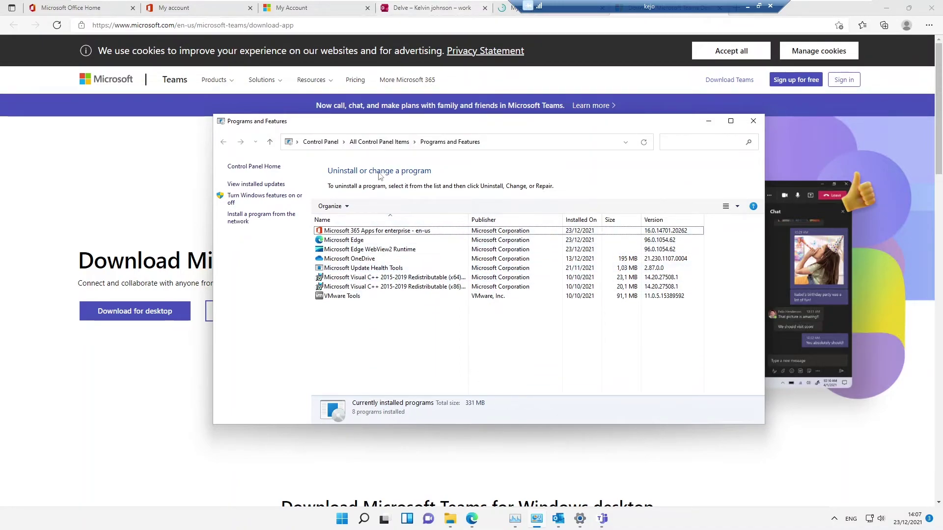
click(81, 10)
click(80, 10)
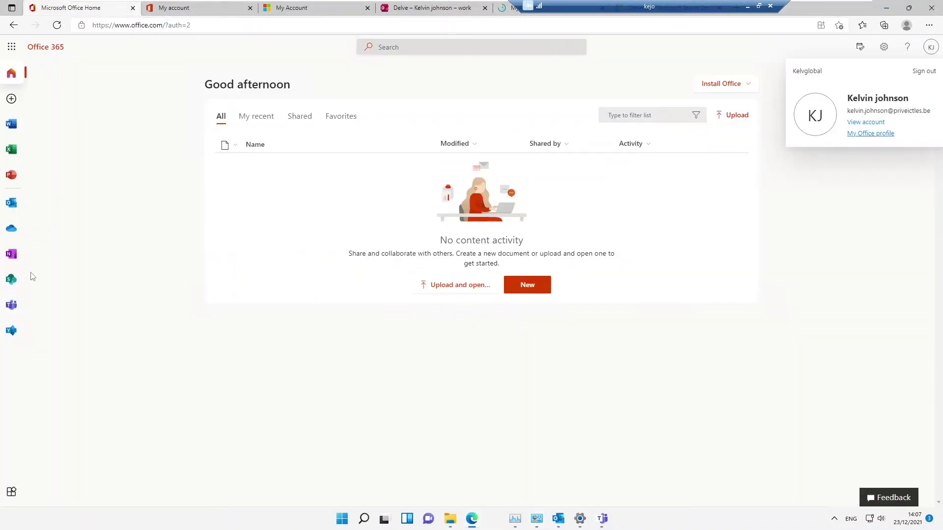
Launch Teams on the web from the Office 365 app rail, reaching Join or create a team
click(11, 305)
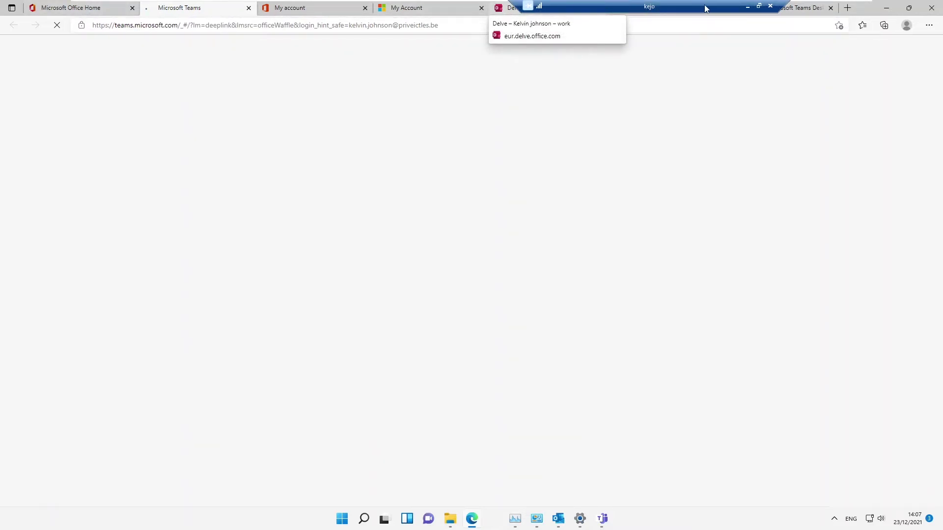
drag(707, 9, 599, 8)
click(775, 8)
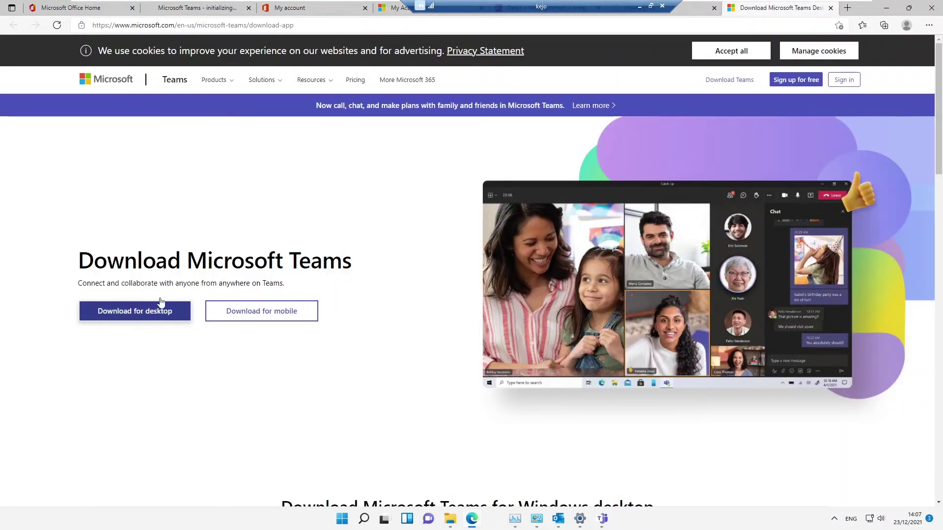
click(196, 8)
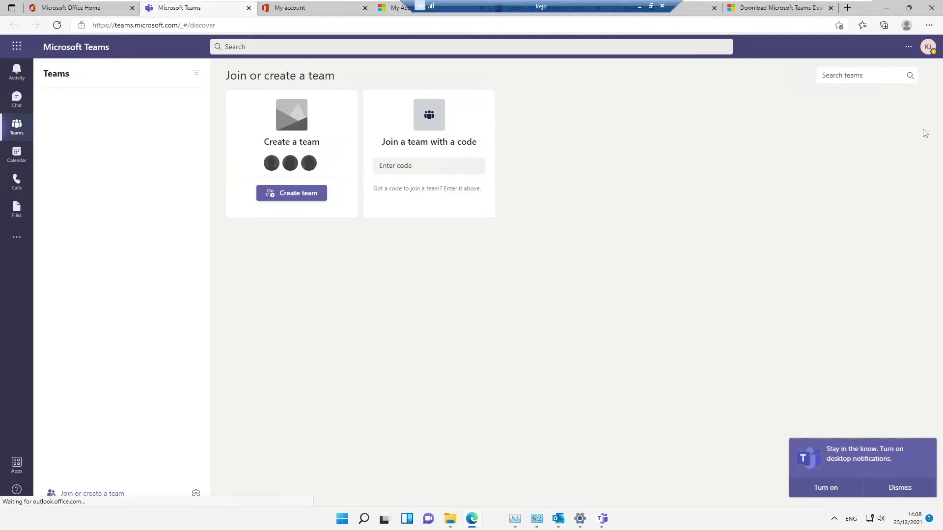
Download Teams_windows_x64.exe via 'Download the desktop app' and run the installer
click(908, 48)
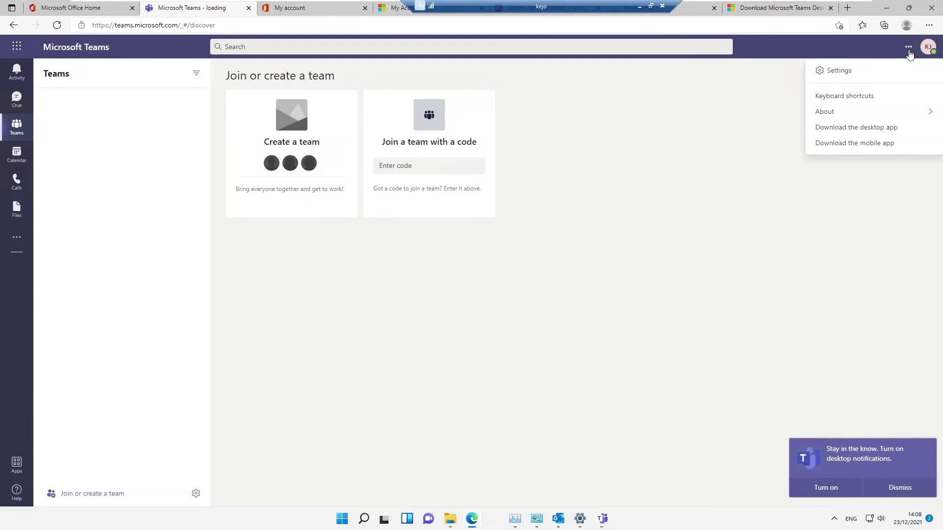
click(857, 129)
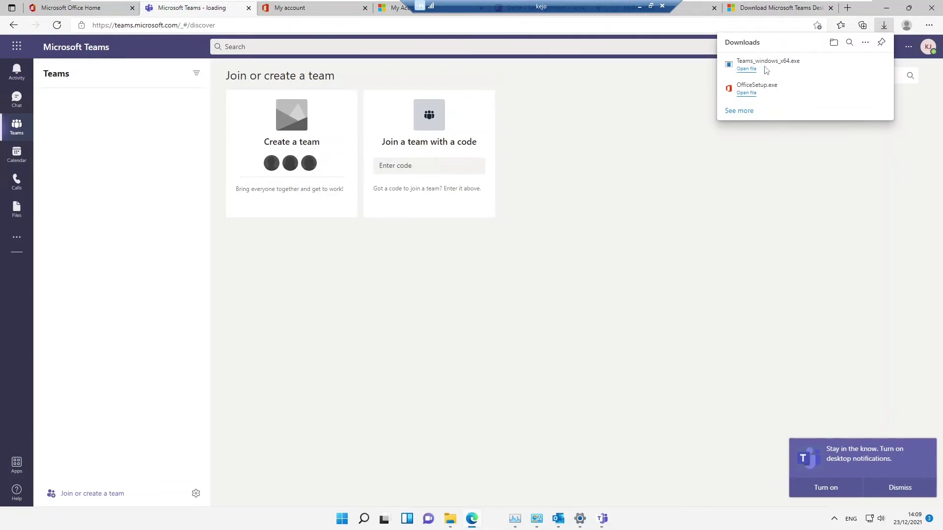
click(830, 76)
click(428, 519)
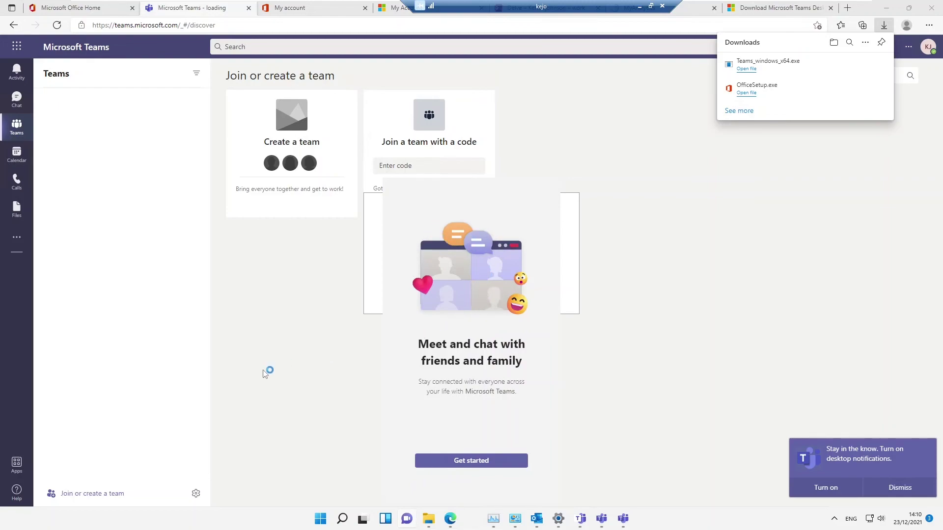
Let the install finish, launch Teams, and minimize the personal Teams welcome window
click(623, 520)
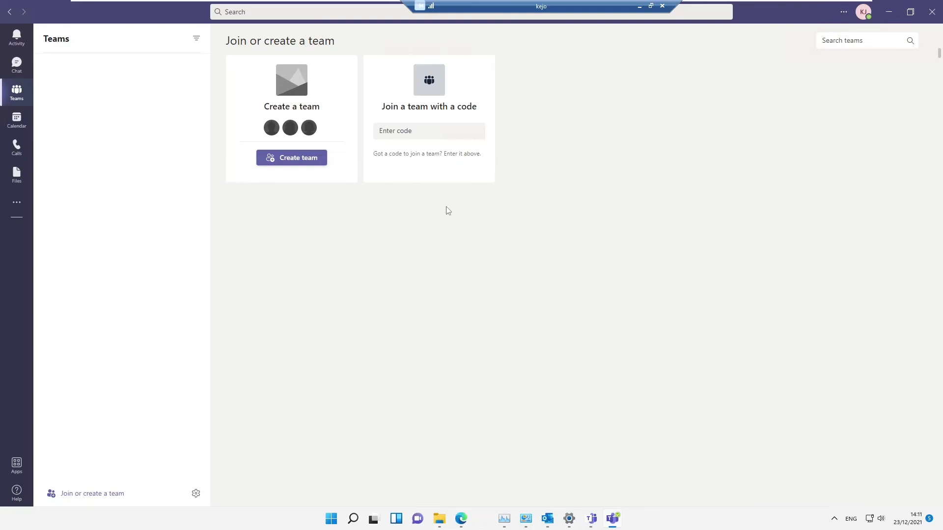
click(598, 522)
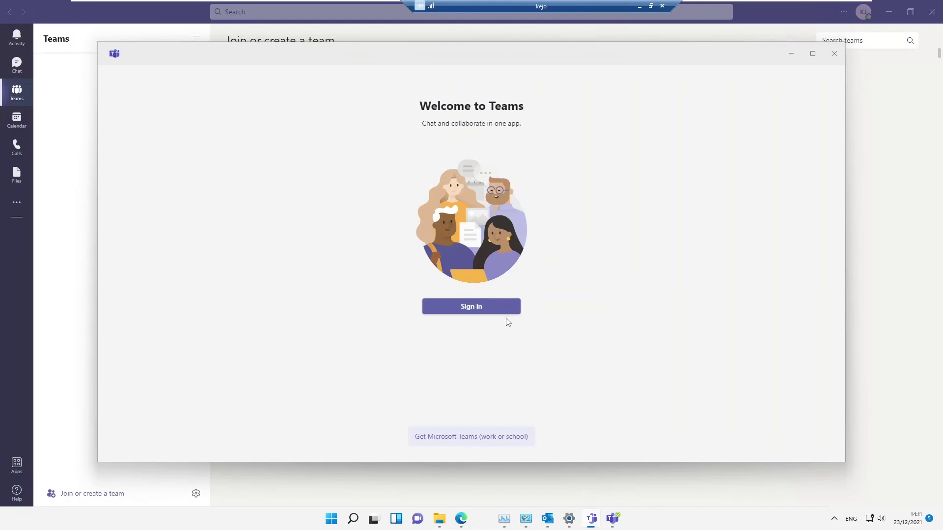
drag(438, 61, 481, 90)
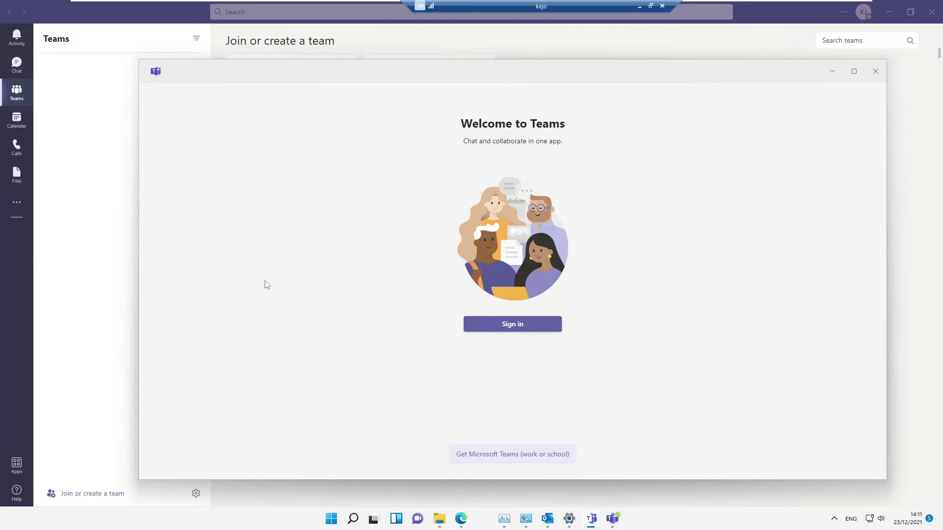
click(831, 73)
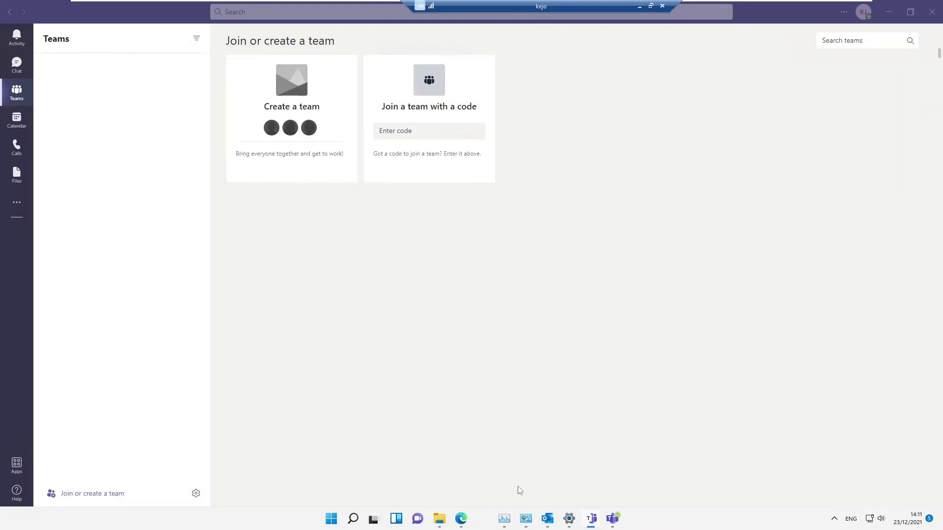
click(461, 518)
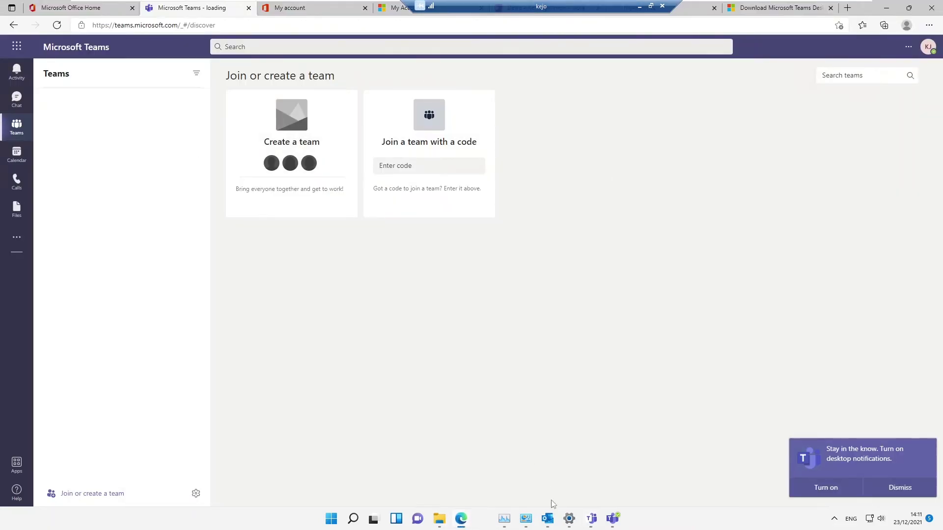
Search 'te' in Start and refresh Programs and Features to confirm Microsoft Teams 1.4.00.32771 is installed
click(608, 520)
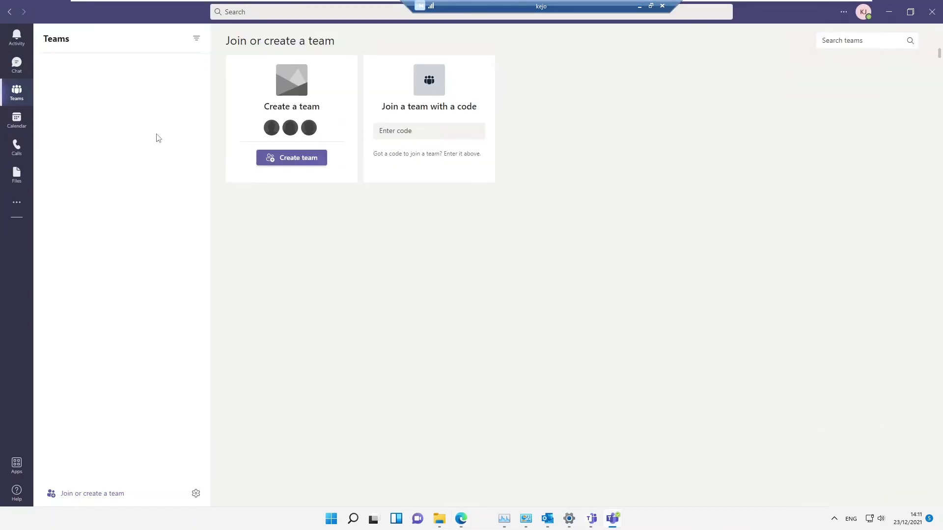
click(332, 519)
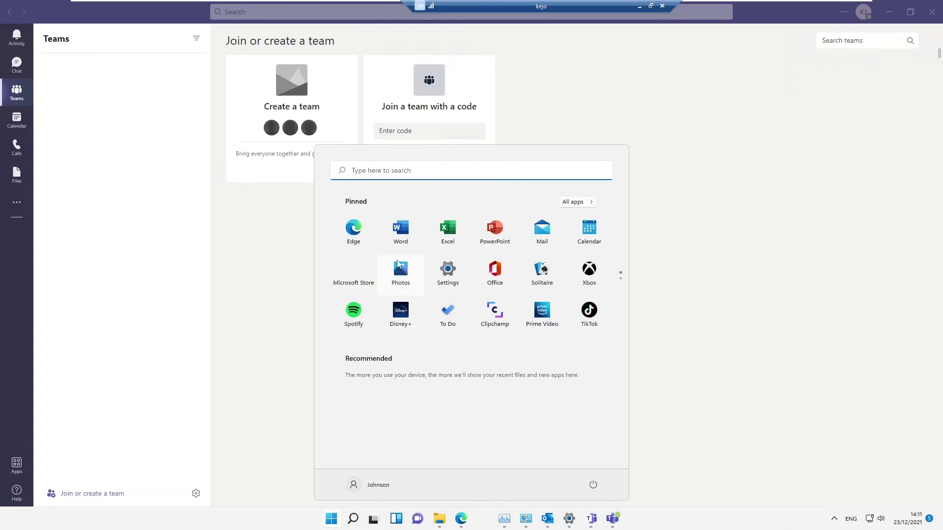
text(te)
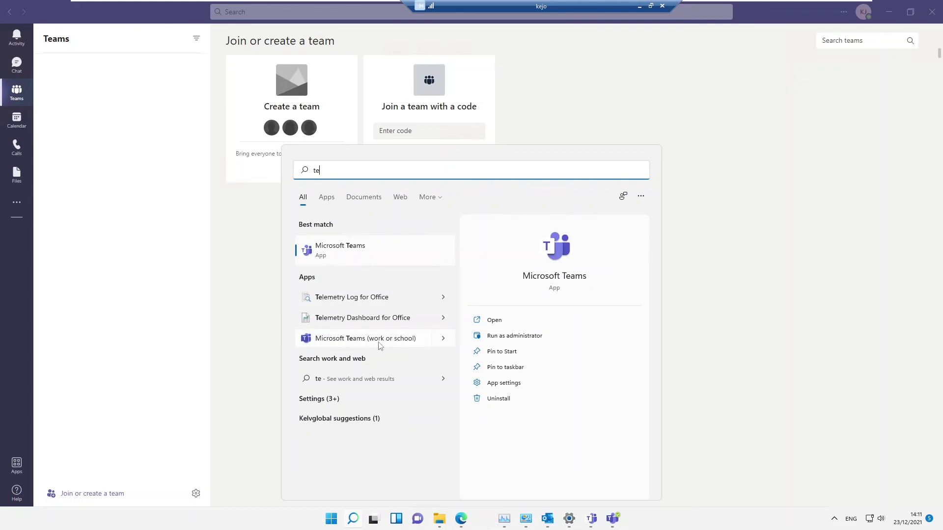
click(526, 522)
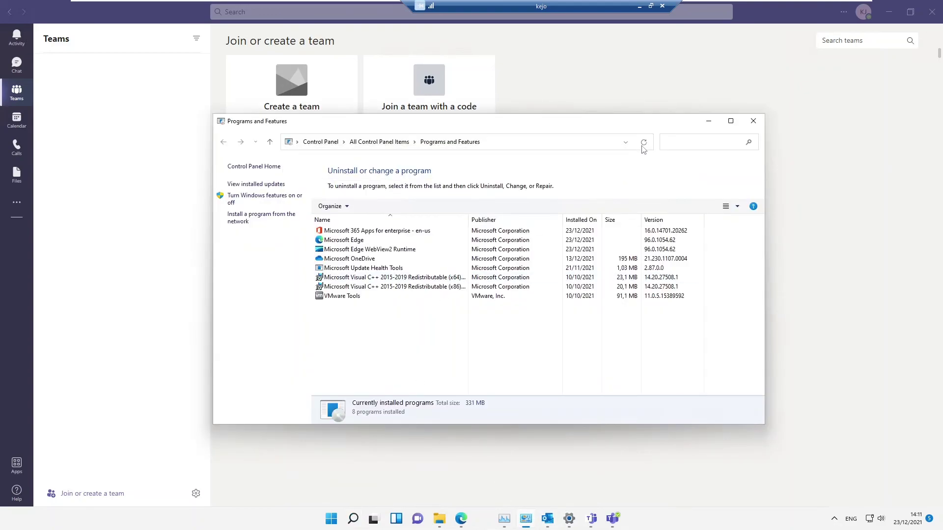
click(643, 142)
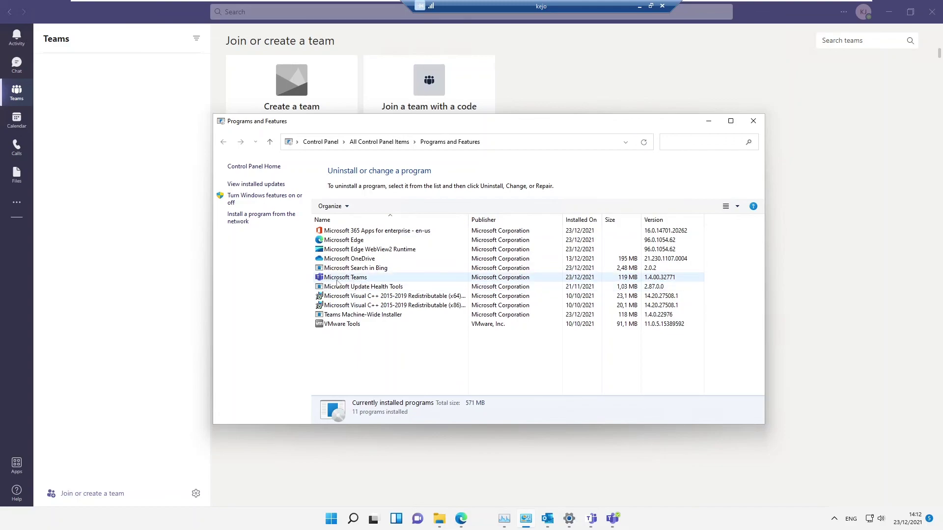
click(708, 121)
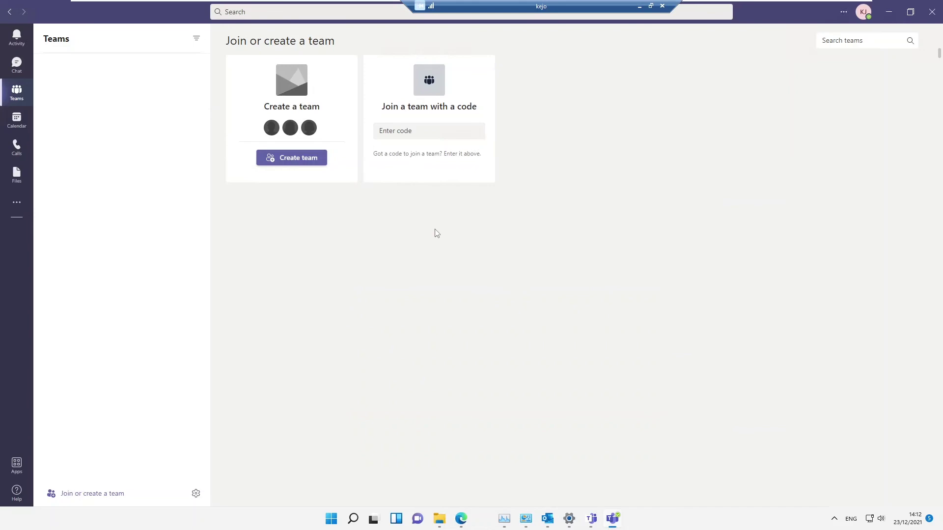